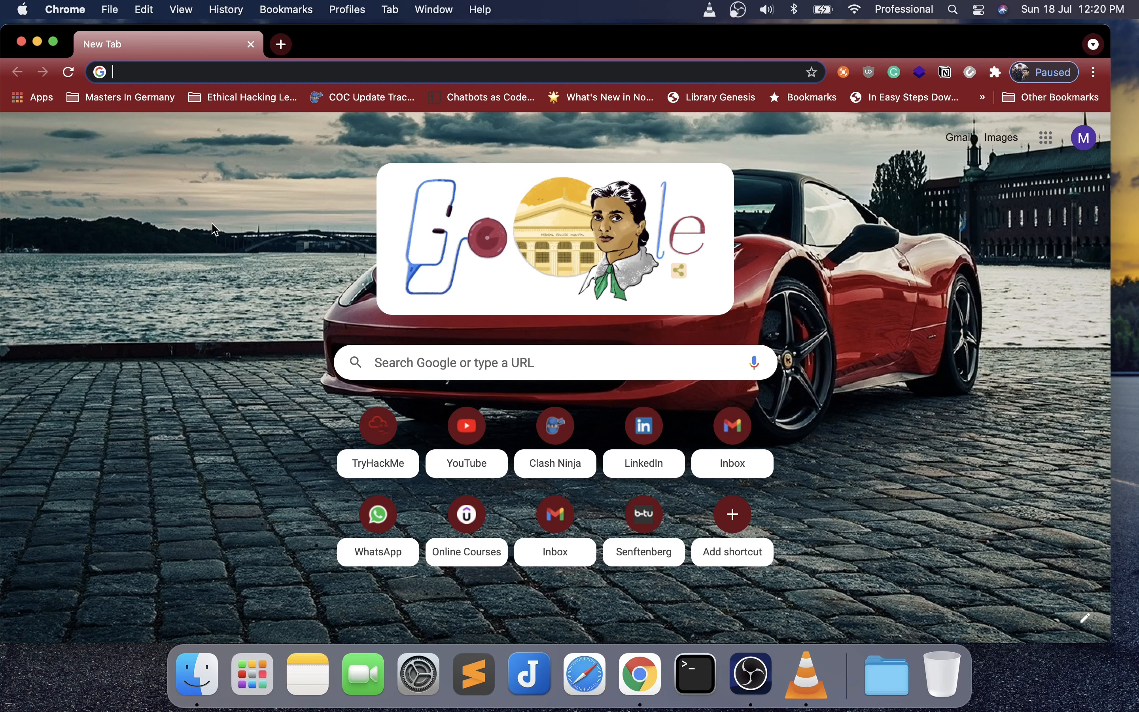
Search the web for "burp suite 1.7" and open PortSwigger's Professional / Community 1.7.36 release page
type("burp s")
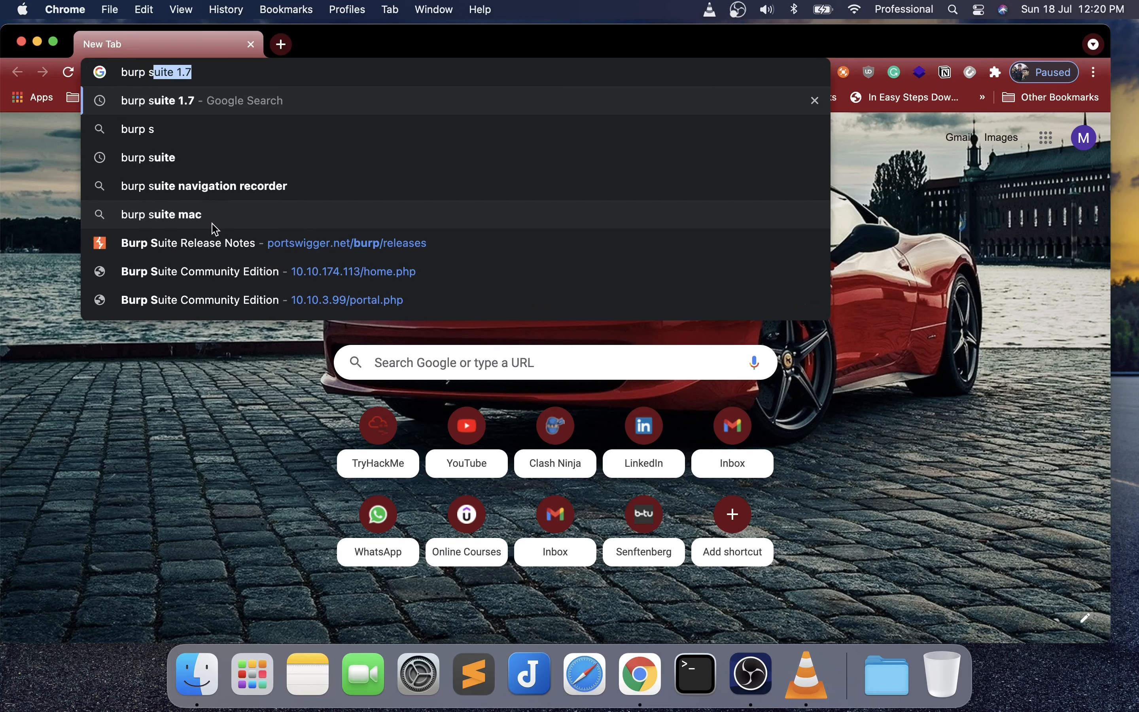
type("uite 1.7")
key("Return")
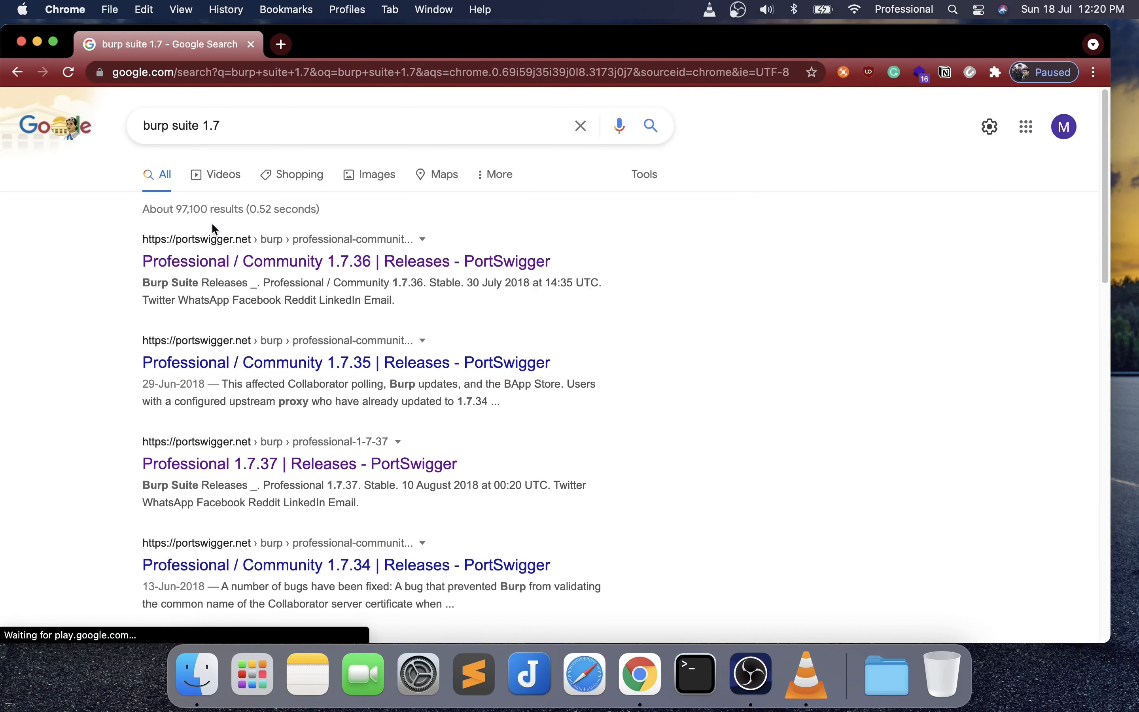
left_click(273, 270)
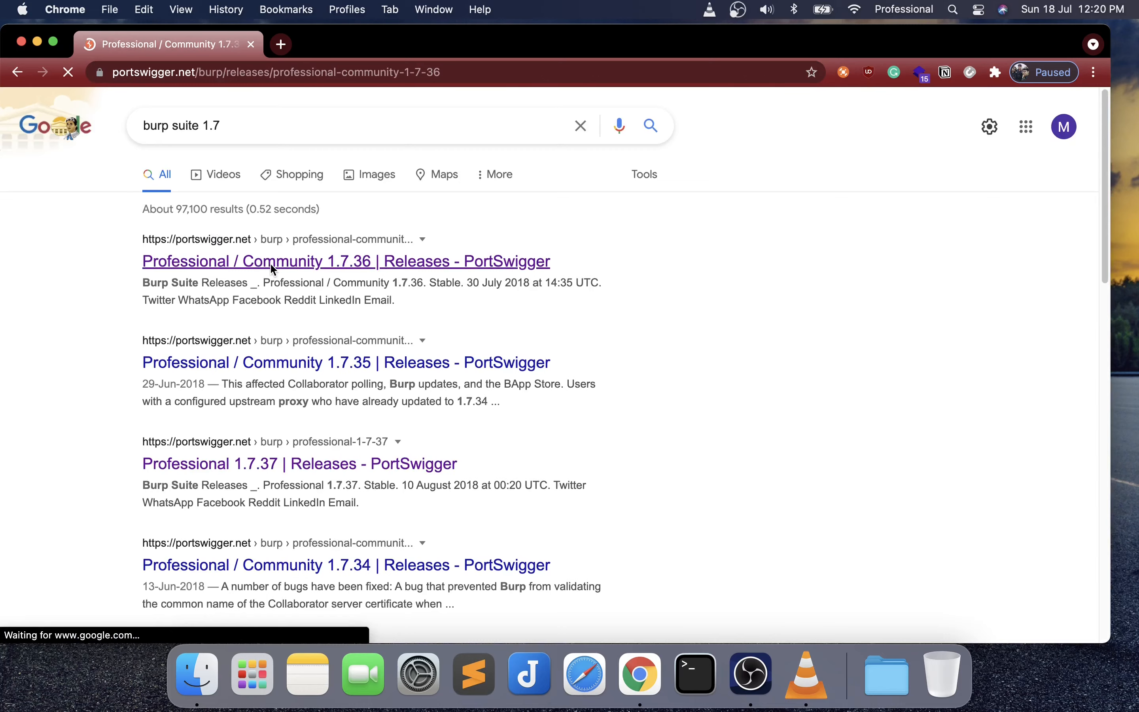
Download Burp Suite Community Edition 1.7.36 for Mac OSX, saving the disk image to the Desktop
scroll(306, 364, "down", 3)
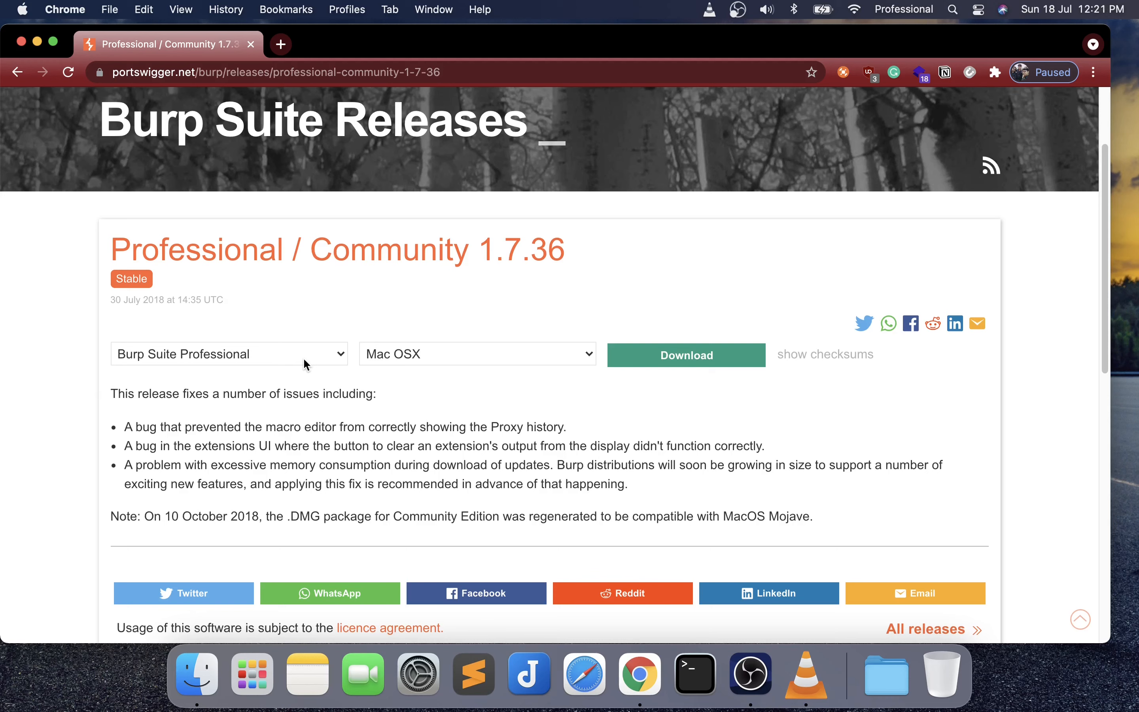
left_click(304, 359)
left_click(299, 372)
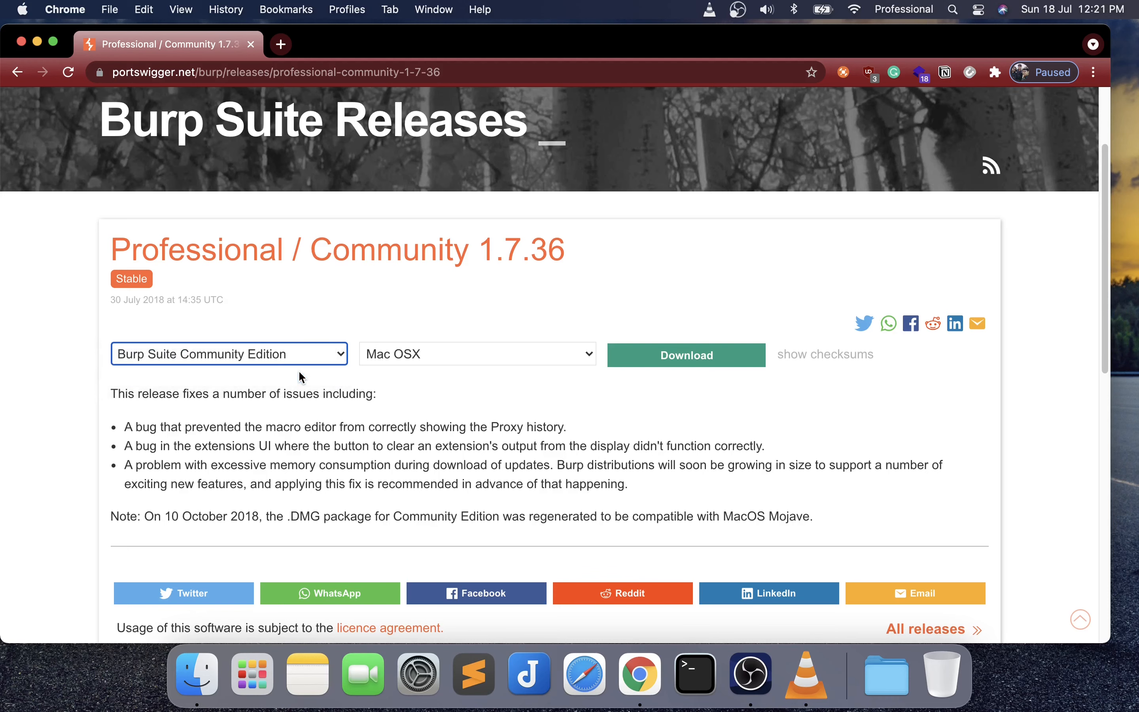
left_click(585, 359)
left_click(585, 356)
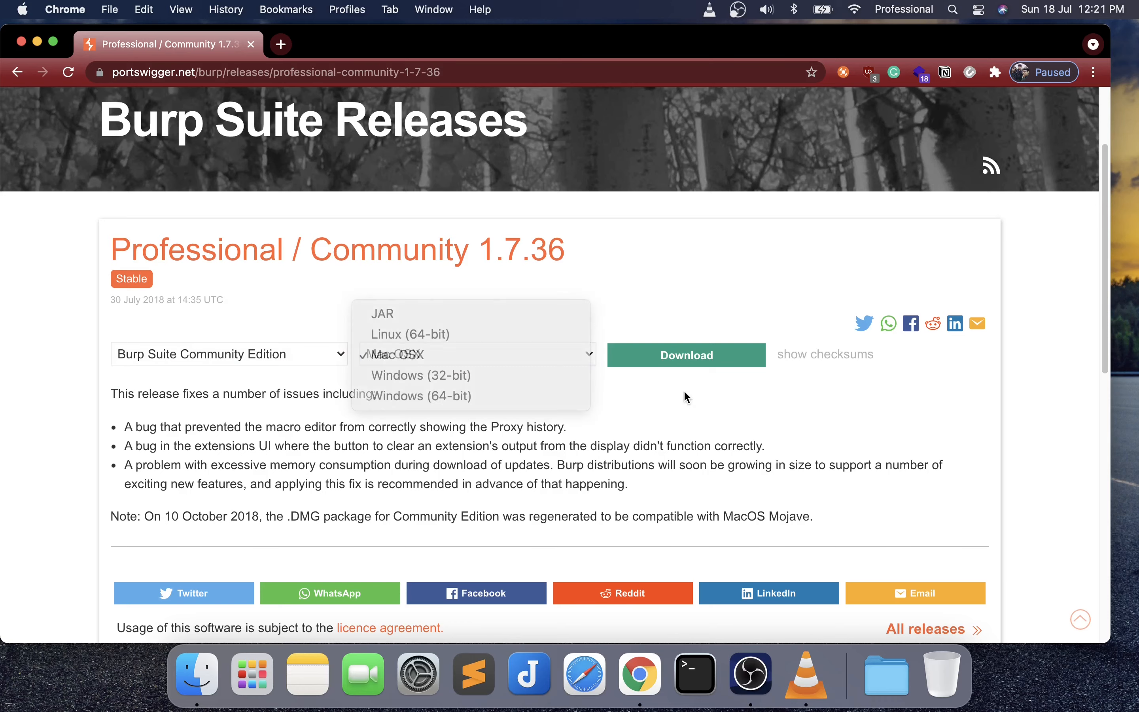
left_click(686, 368)
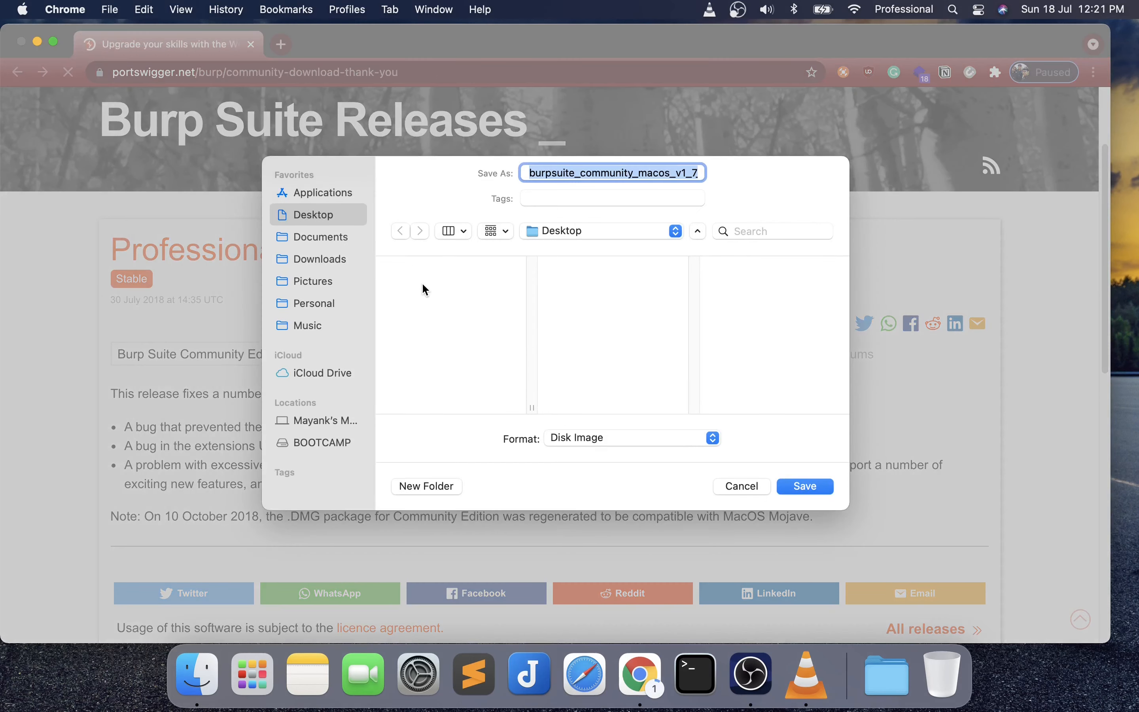
left_click(810, 487)
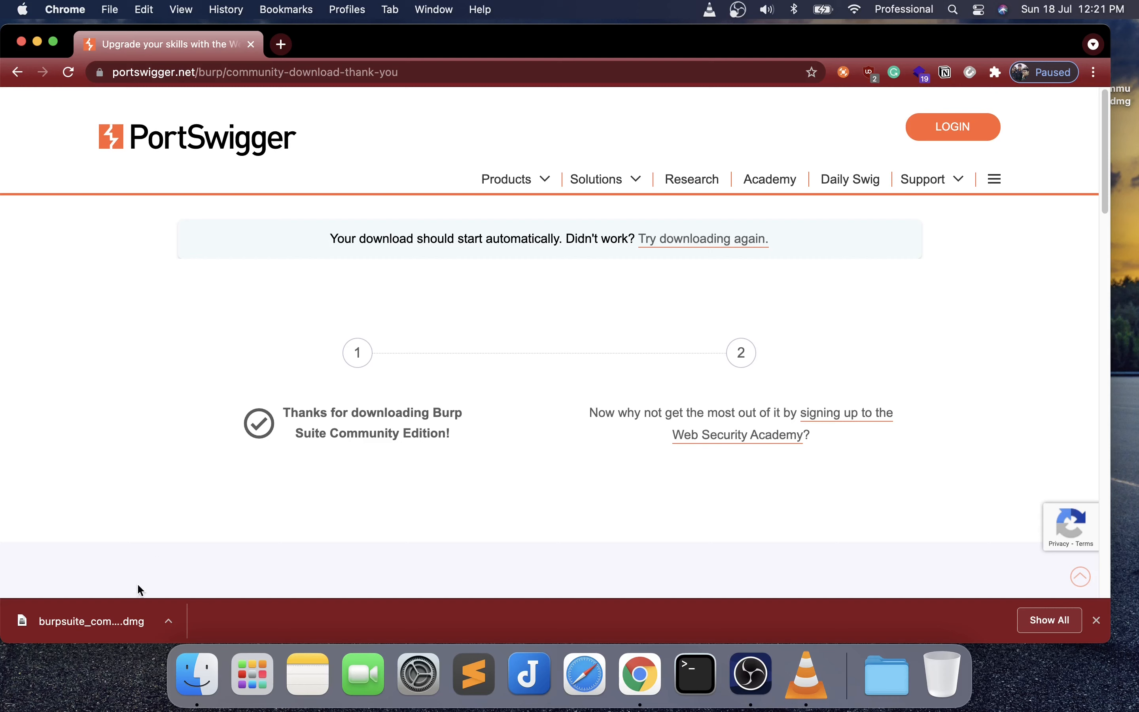
Open the downloaded disk image and launch the Burp Suite Community Edition Installer, approving the security prompt
left_click(129, 626)
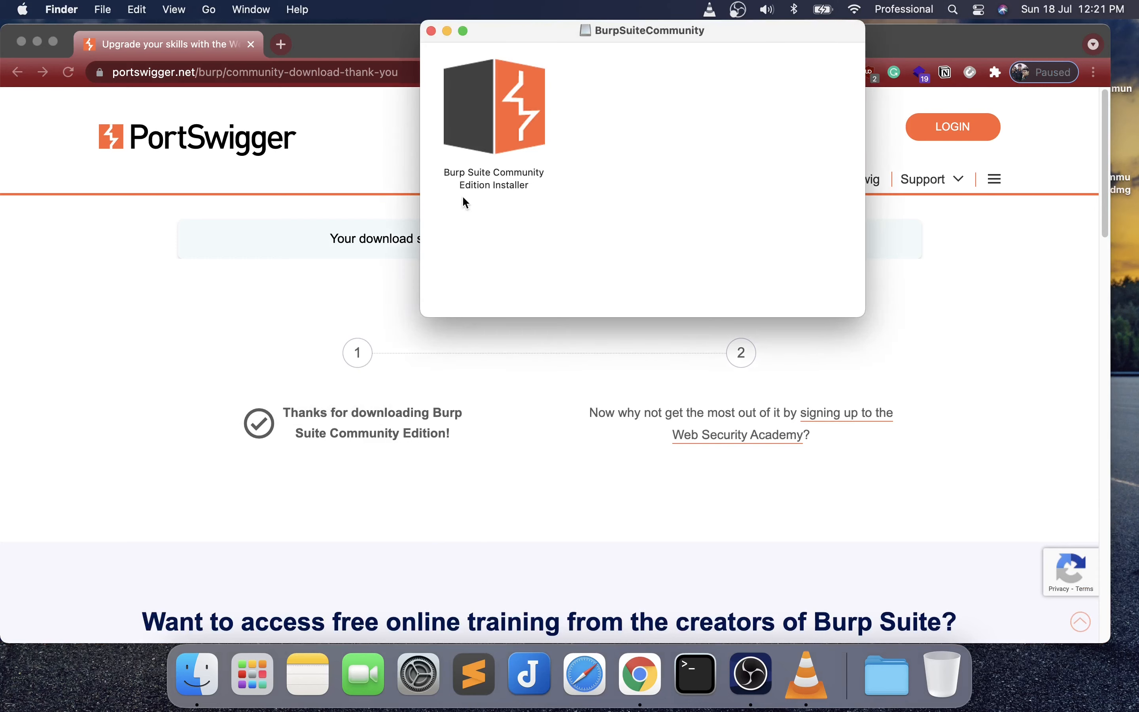
double_click(492, 120)
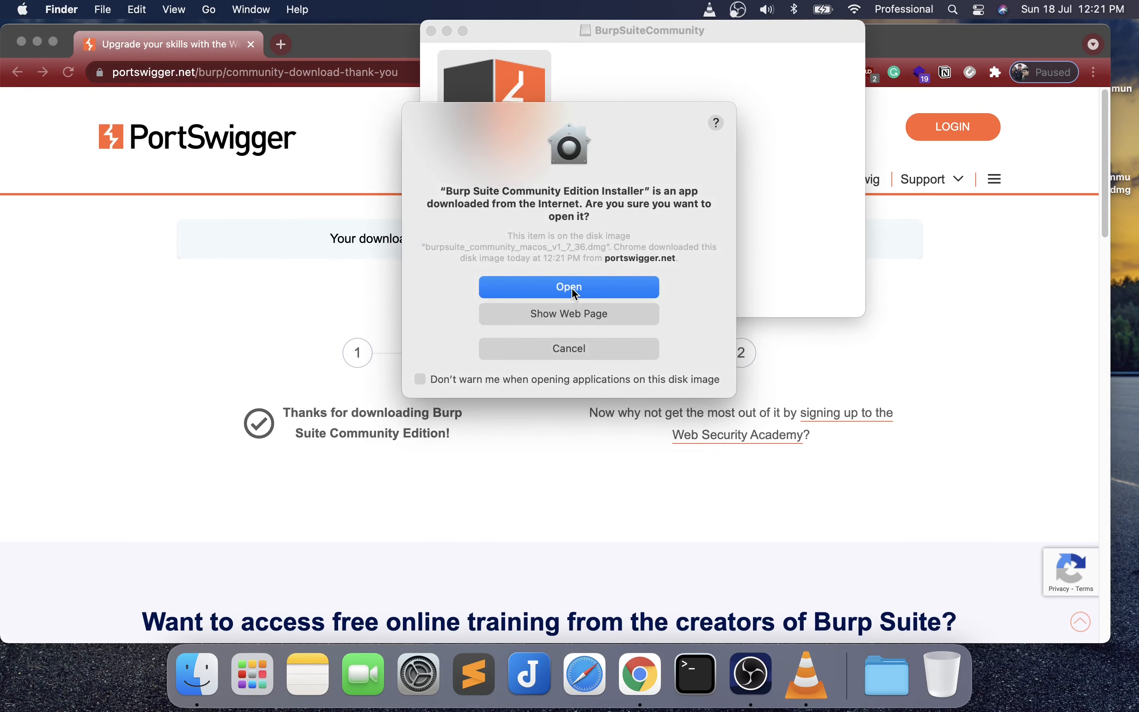
left_click(570, 288)
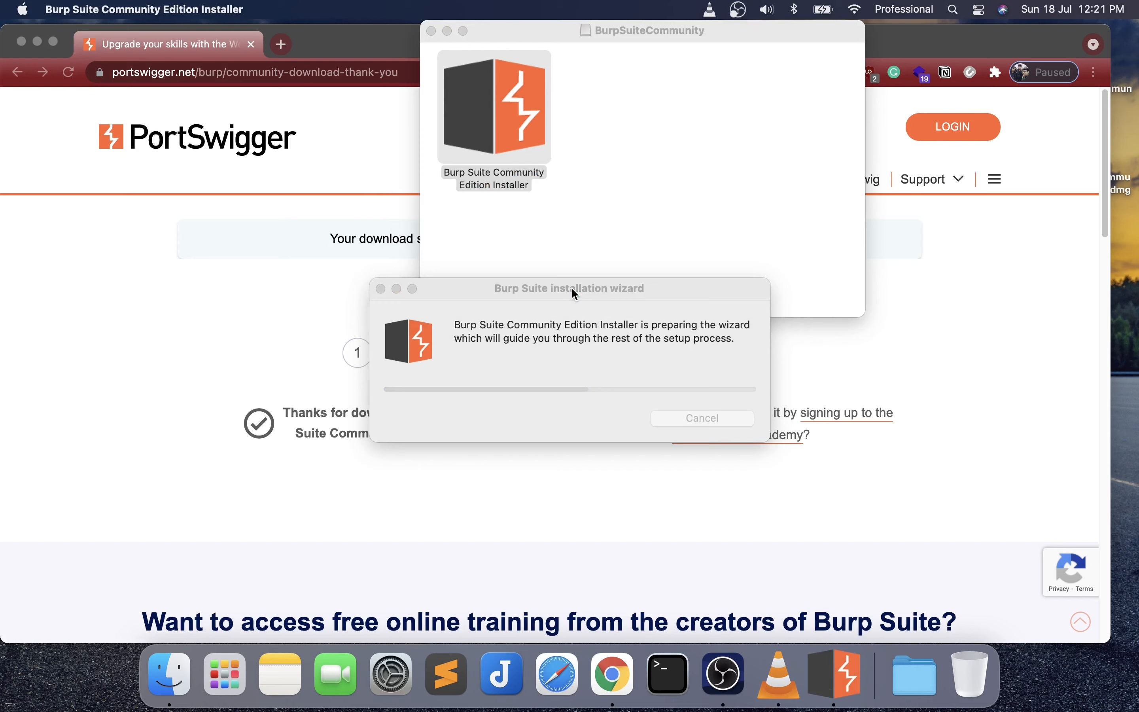
Install Burp Suite into /Applications with System Events access allowed, and close the installer's disk image window and the download page
left_click(656, 506)
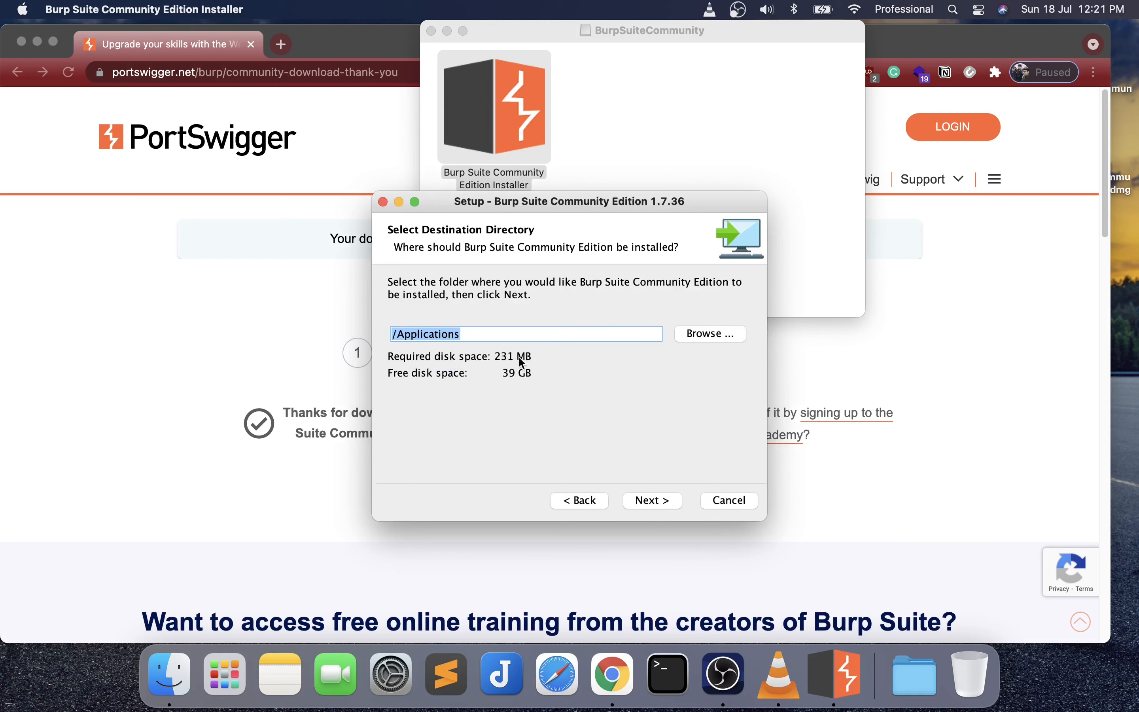
left_click(664, 504)
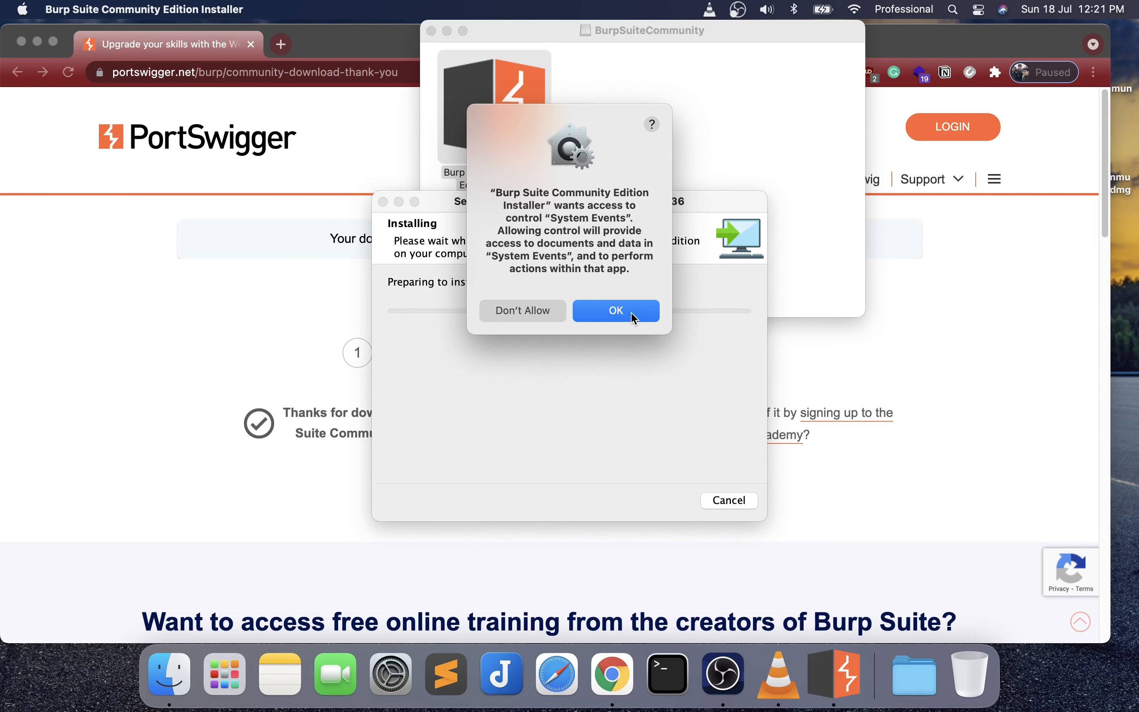
left_click(634, 317)
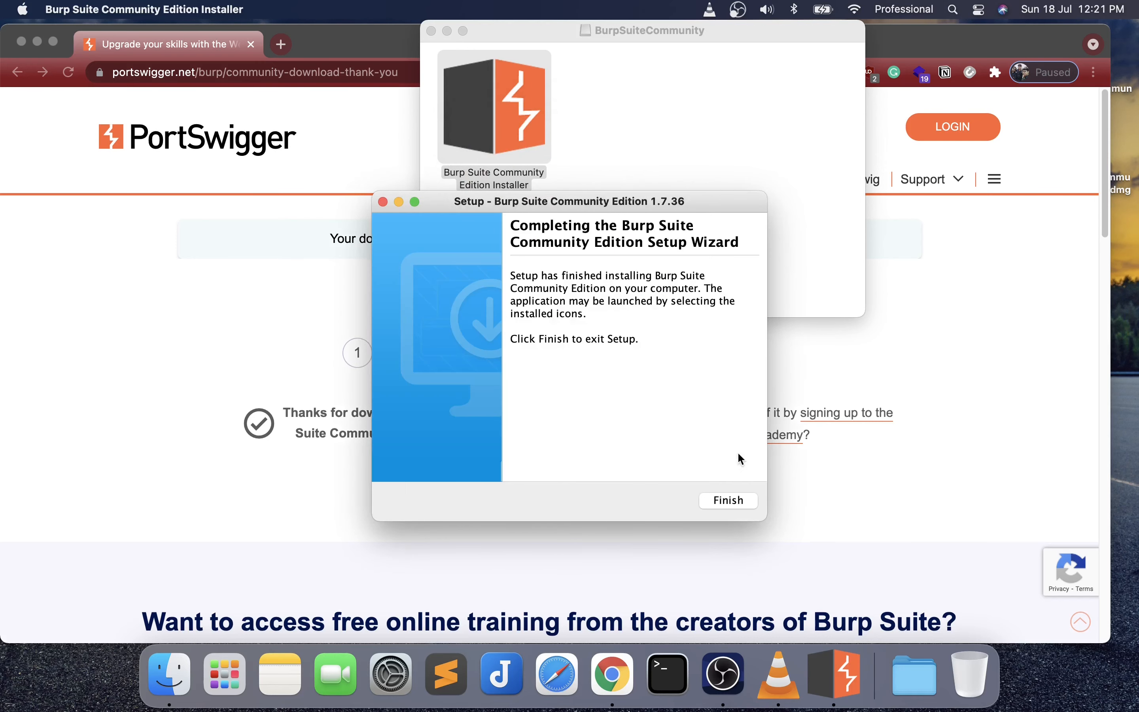
left_click(738, 499)
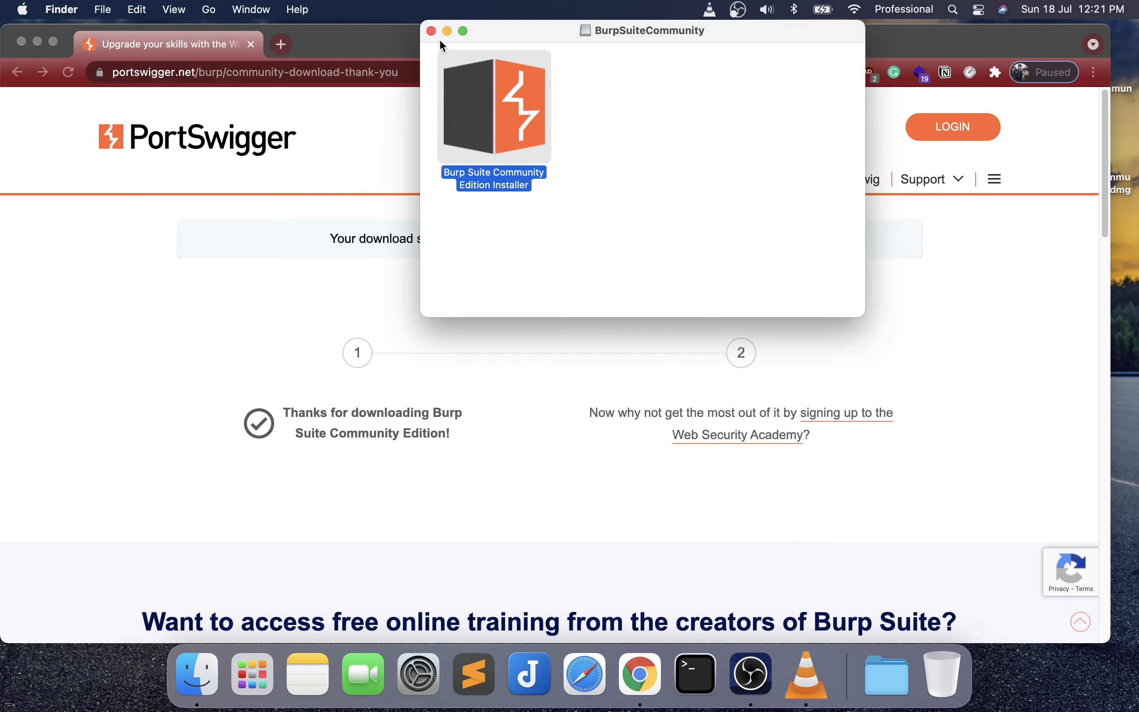
left_click(432, 31)
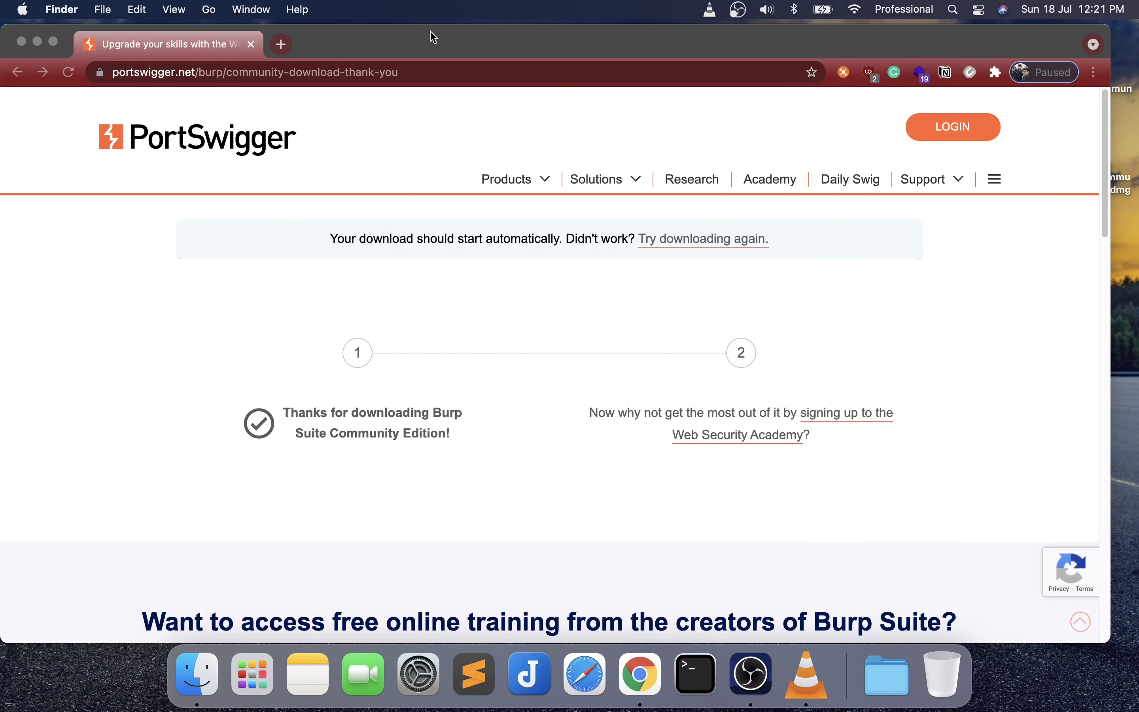
left_click(252, 45)
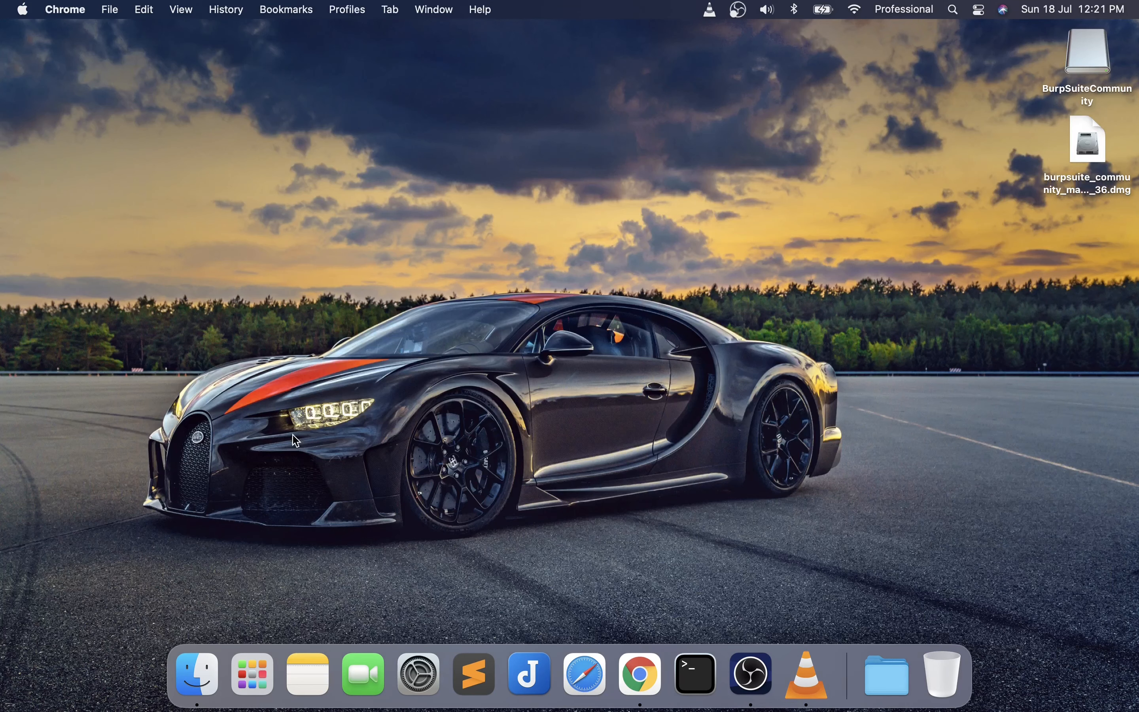
Launch Burp Suite Community Edition from the installed apps and start a temporary project with Burp defaults
left_click(257, 673)
type("burp")
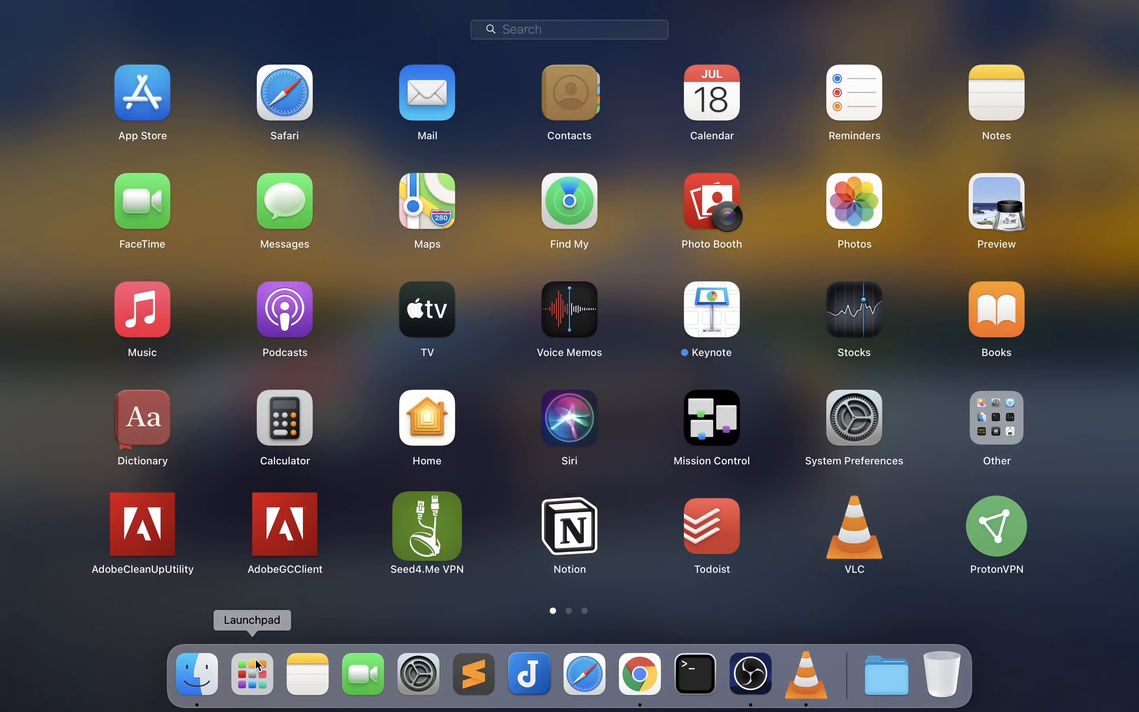
key("Return")
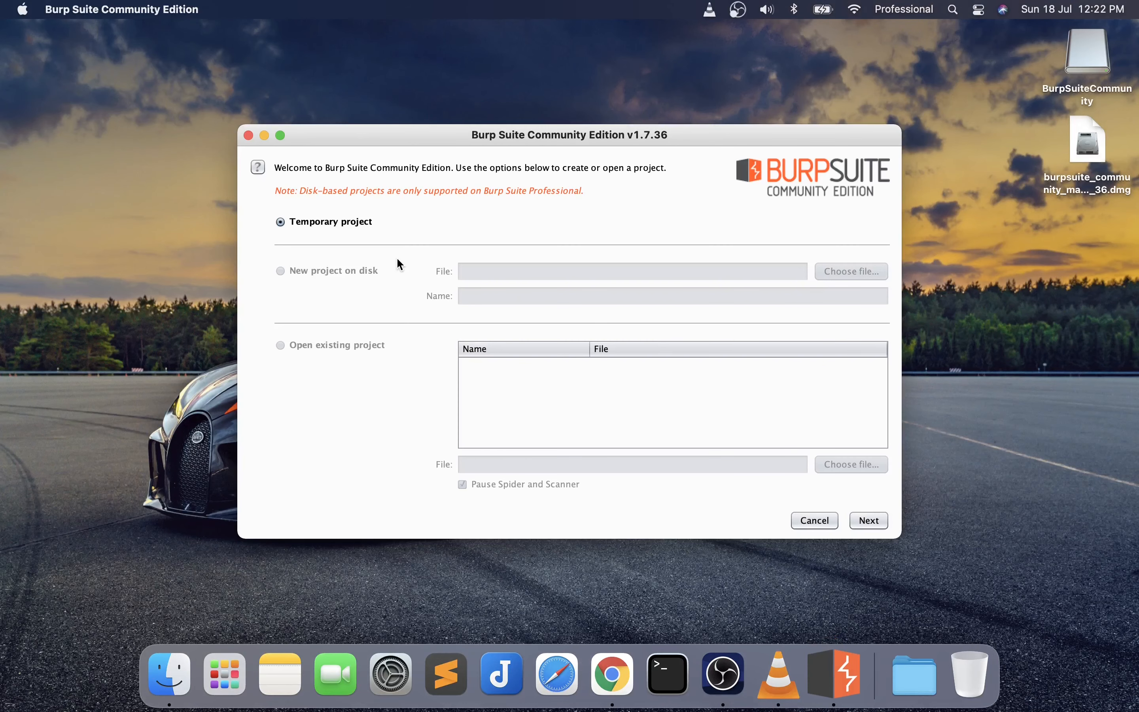
left_click(882, 523)
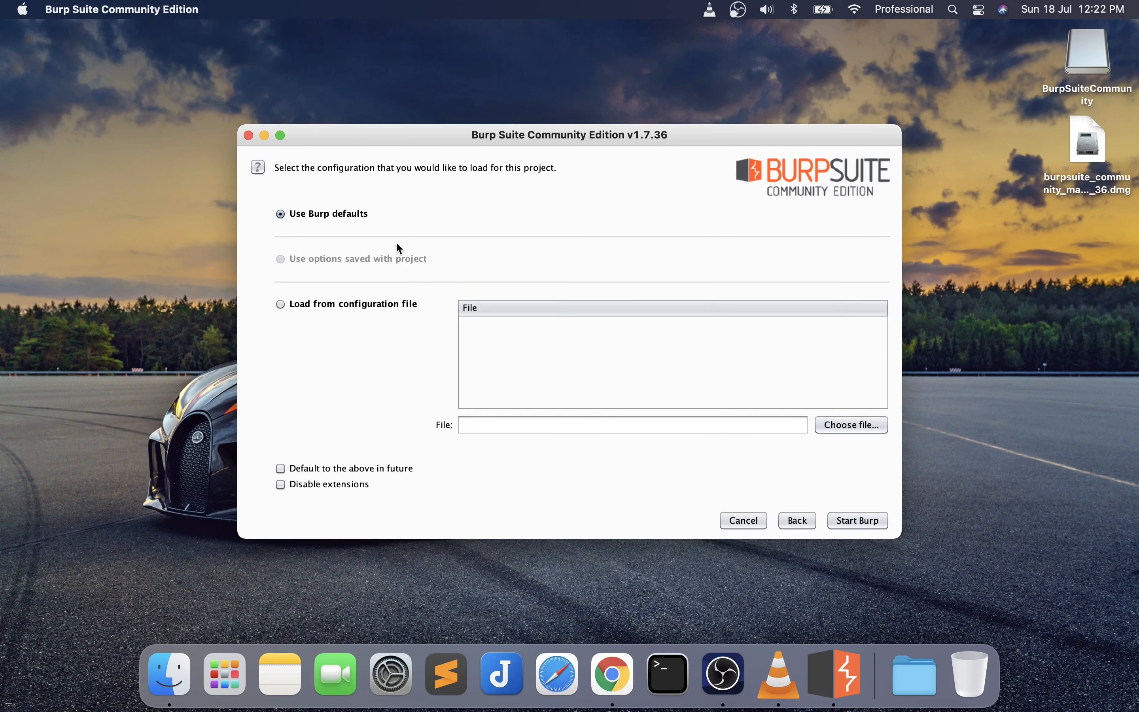
left_click(869, 524)
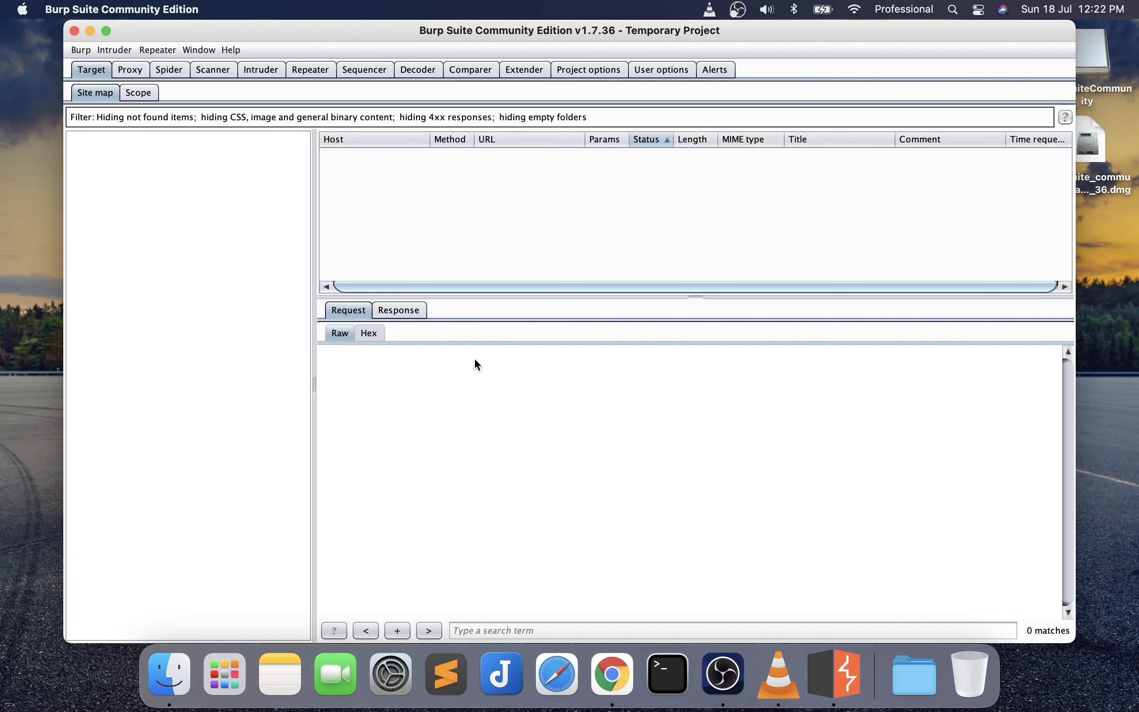
Open the proxy options and select the 127.0.0.1:8080 proxy listener
left_click(135, 72)
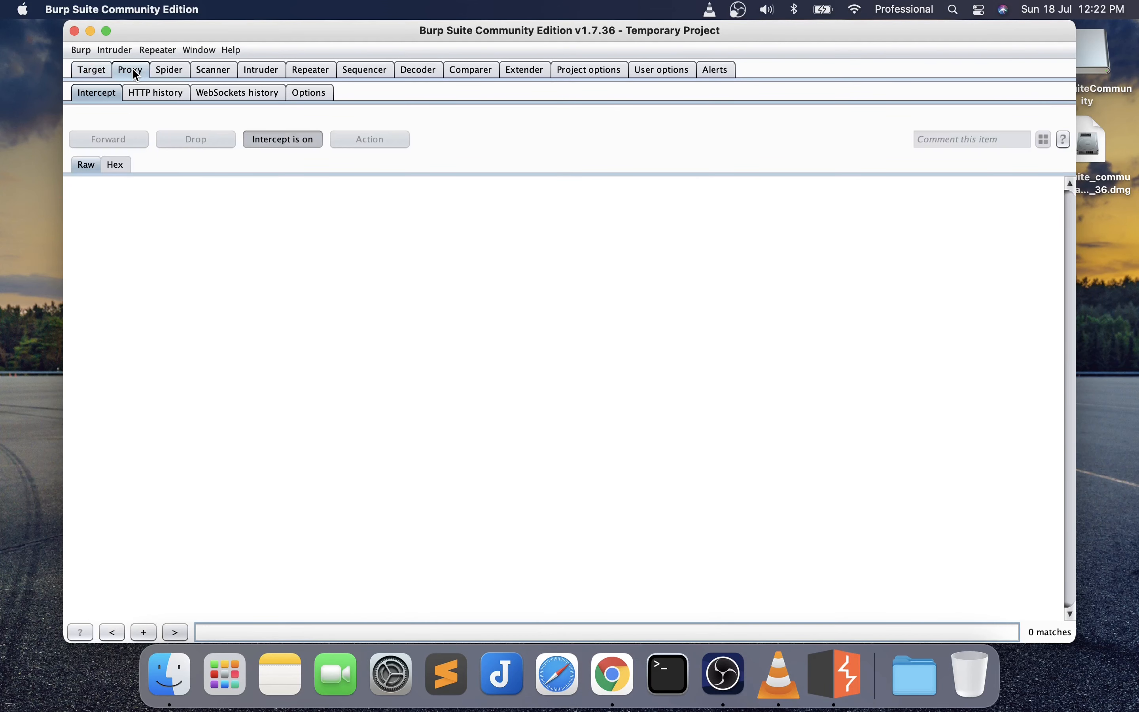
left_click(313, 93)
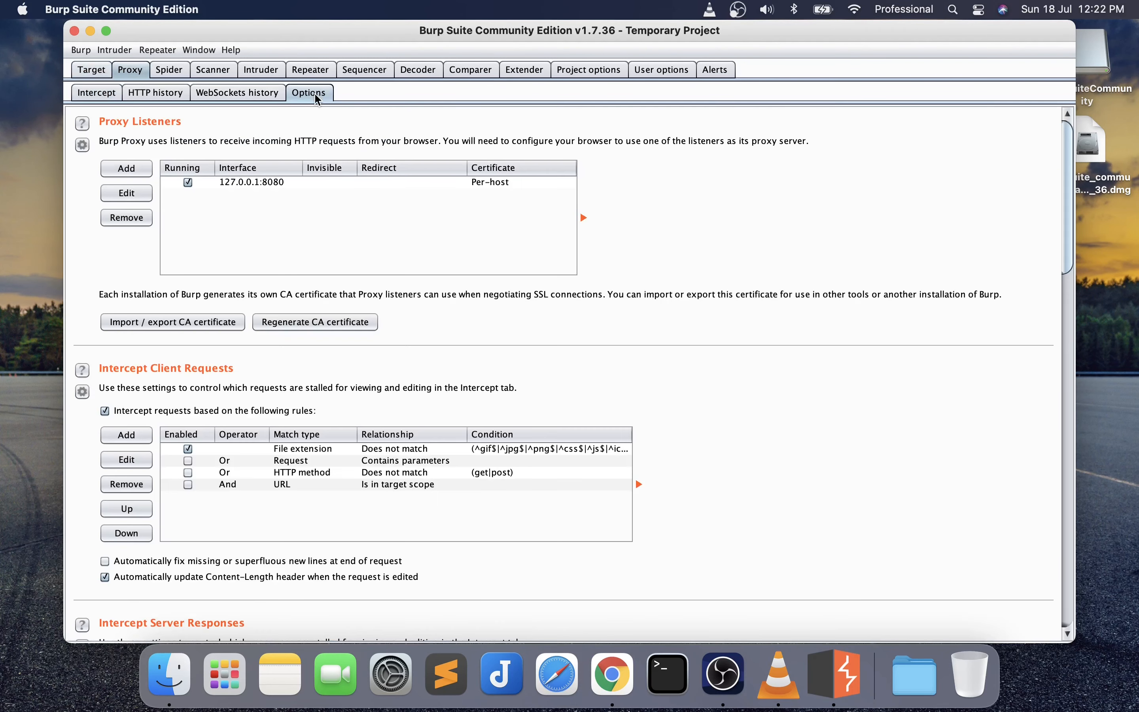
left_click(267, 187)
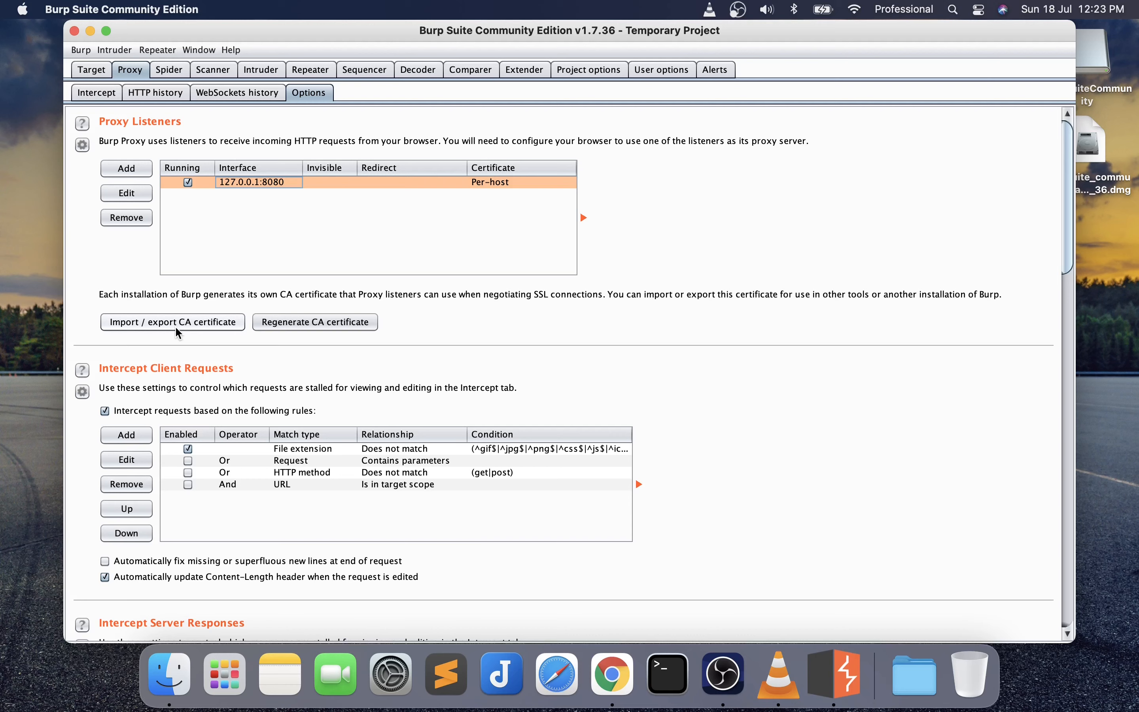
Start a CA certificate export with the certificate in DER format
left_click(202, 322)
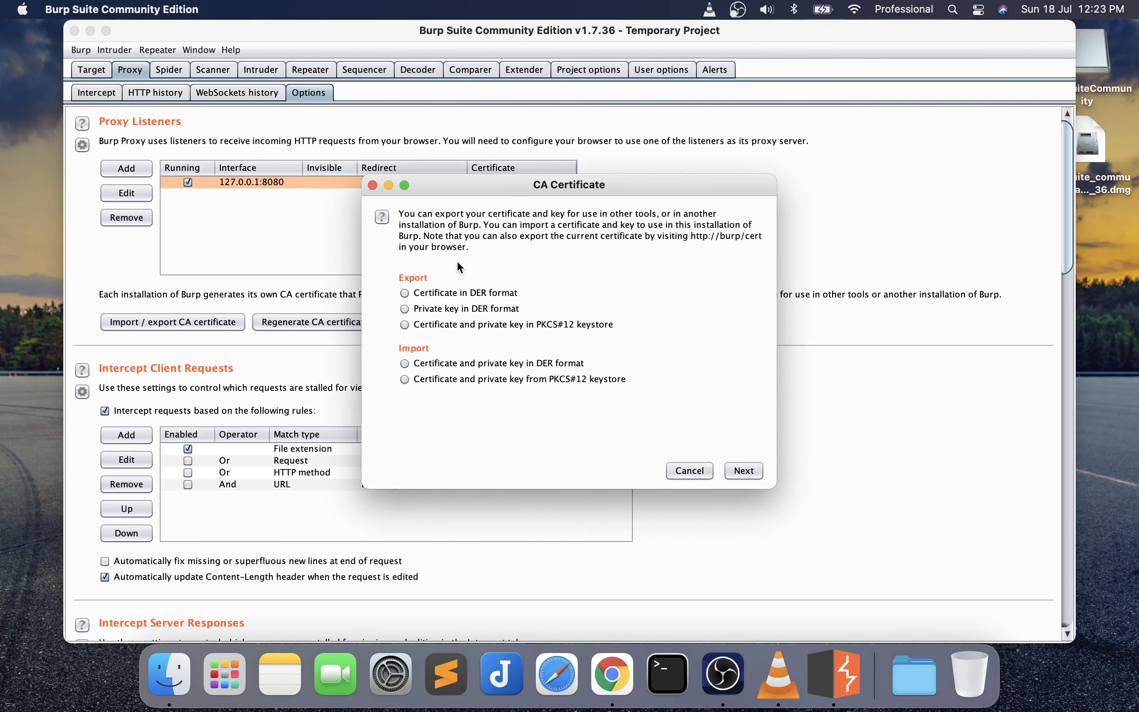
left_click(470, 292)
left_click(748, 472)
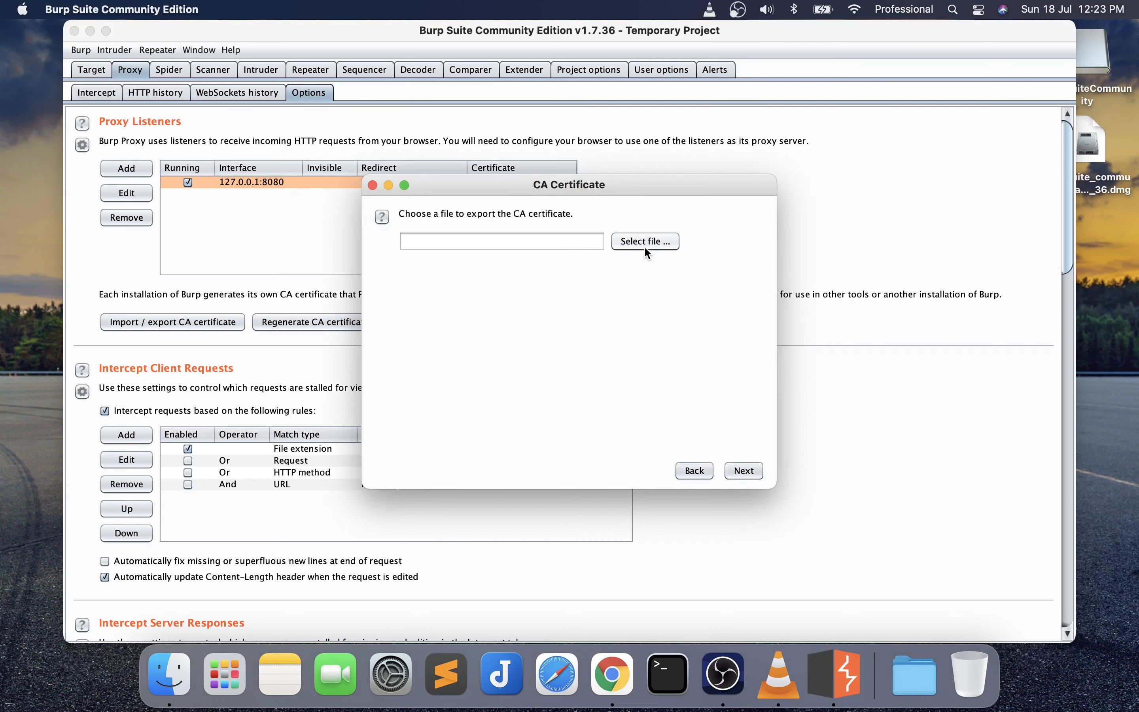
Set the export file to burpproxy in the personal Downloads folder, allowing Burp Suite to access that folder
left_click(643, 245)
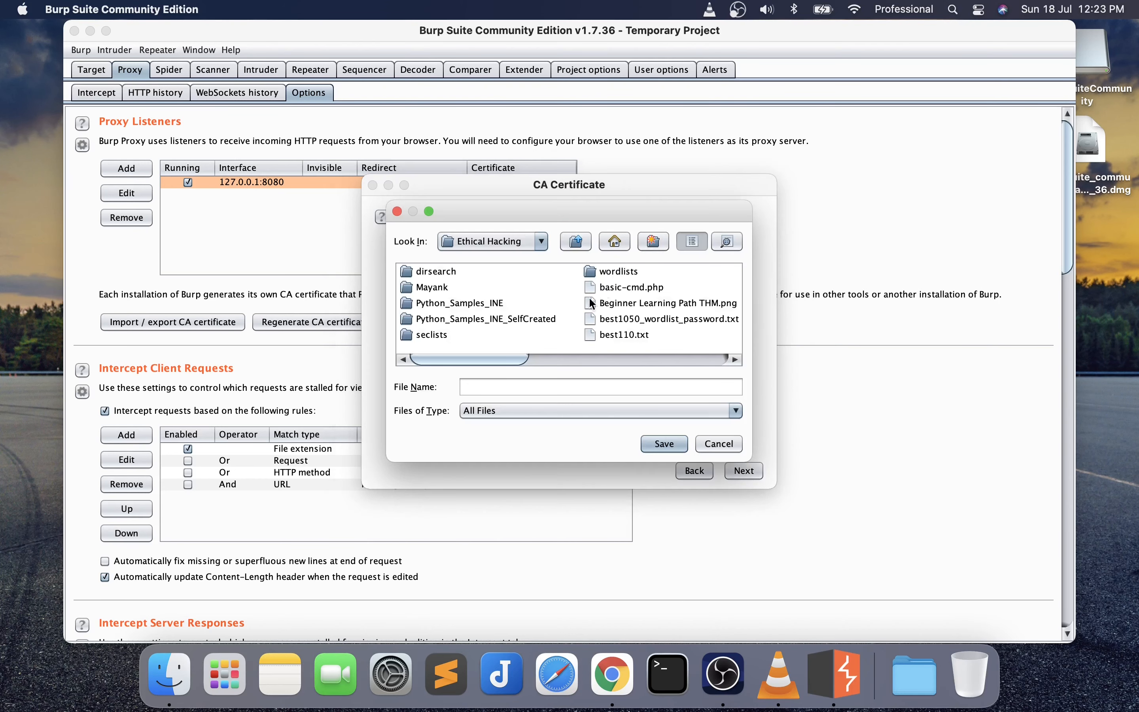
left_click(515, 237)
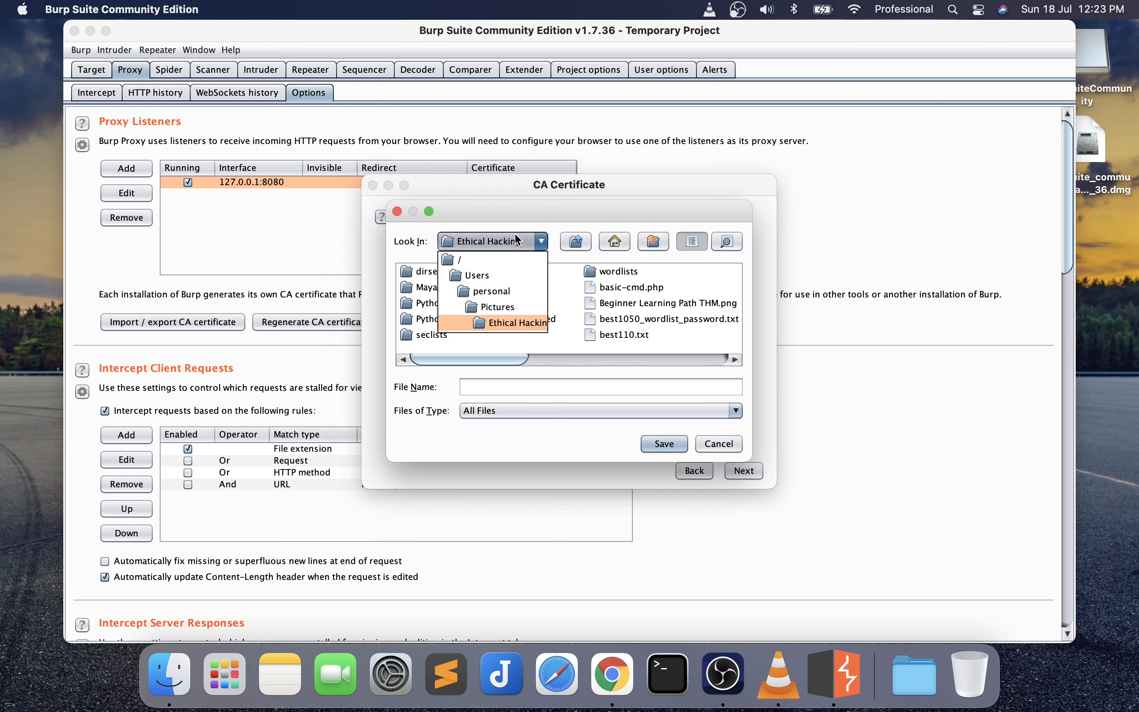
left_click(506, 291)
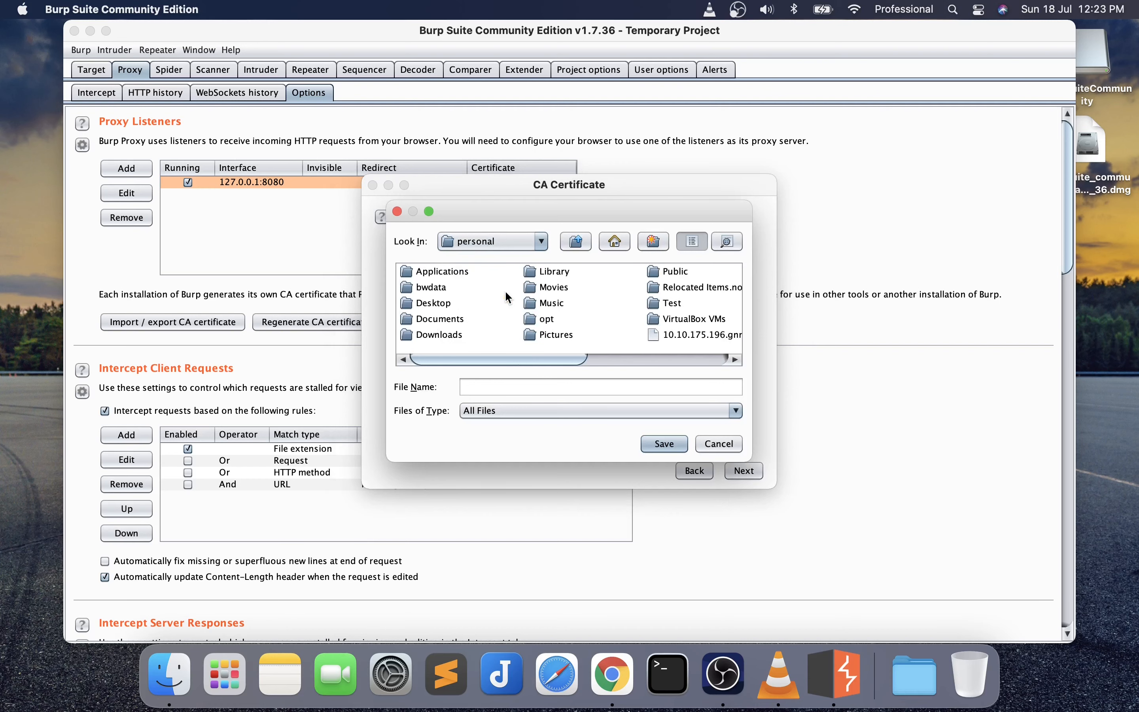
double_click(448, 336)
left_click(613, 262)
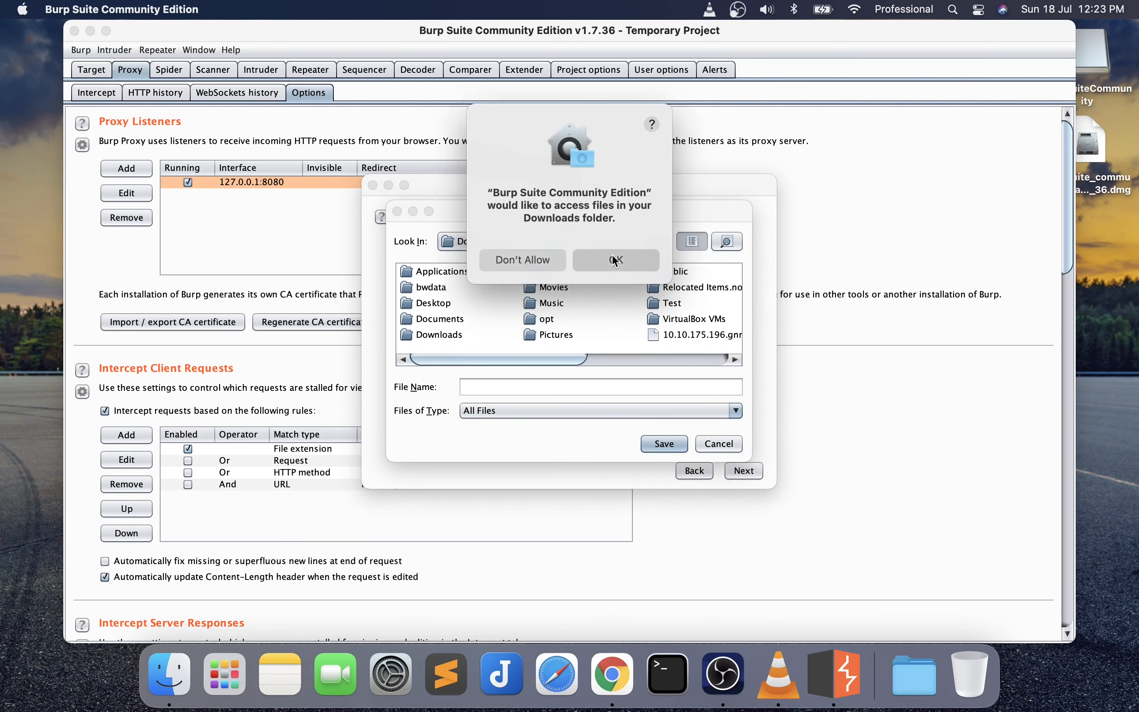
left_click(477, 388)
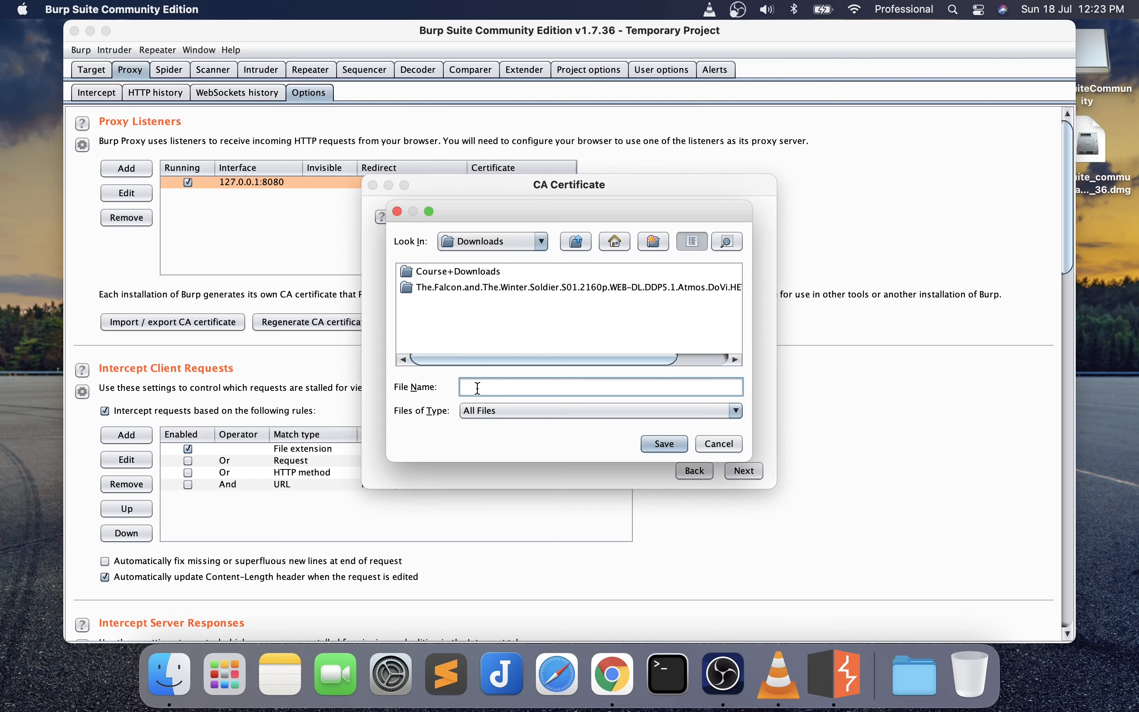
type("burpproxy")
left_click(665, 445)
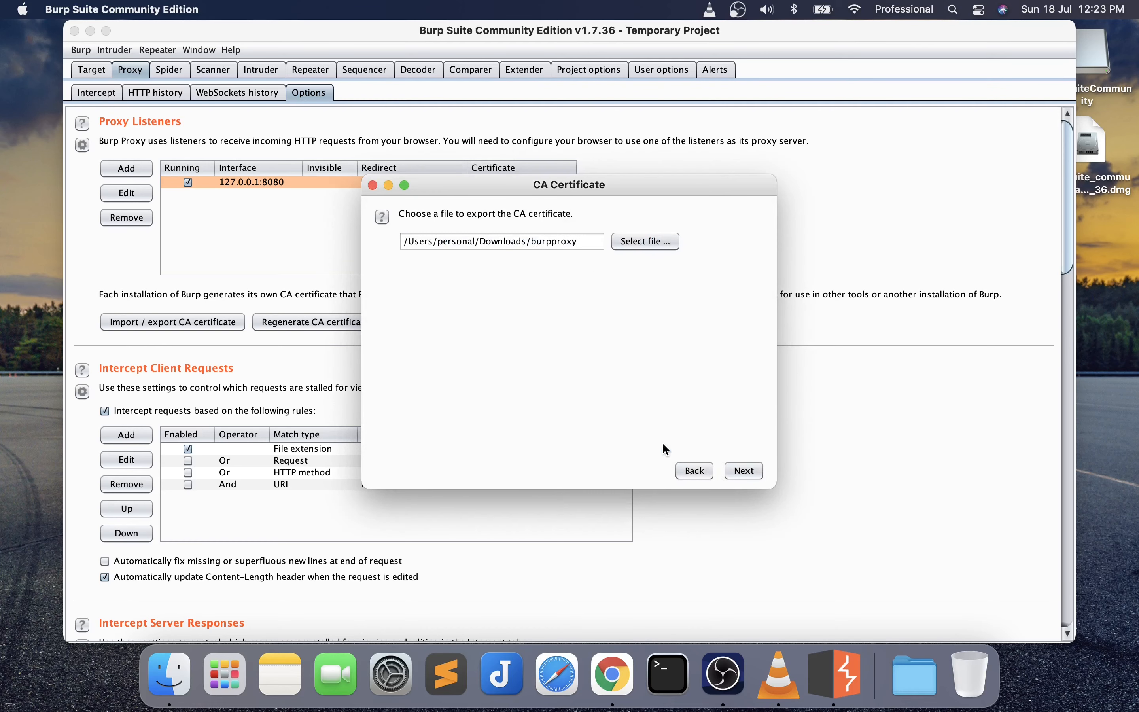
Add the .cer extension to the burpproxy export path, export the certificate and close the dialog
left_click(584, 243)
type(".c")
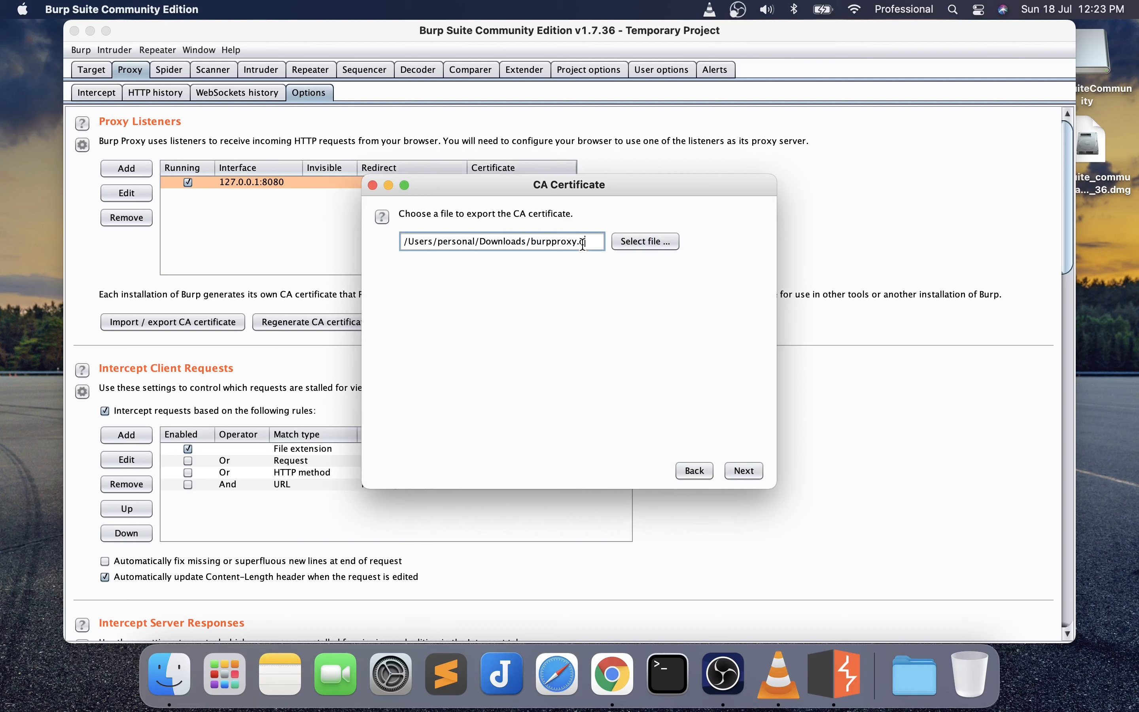
type("er")
left_click(749, 472)
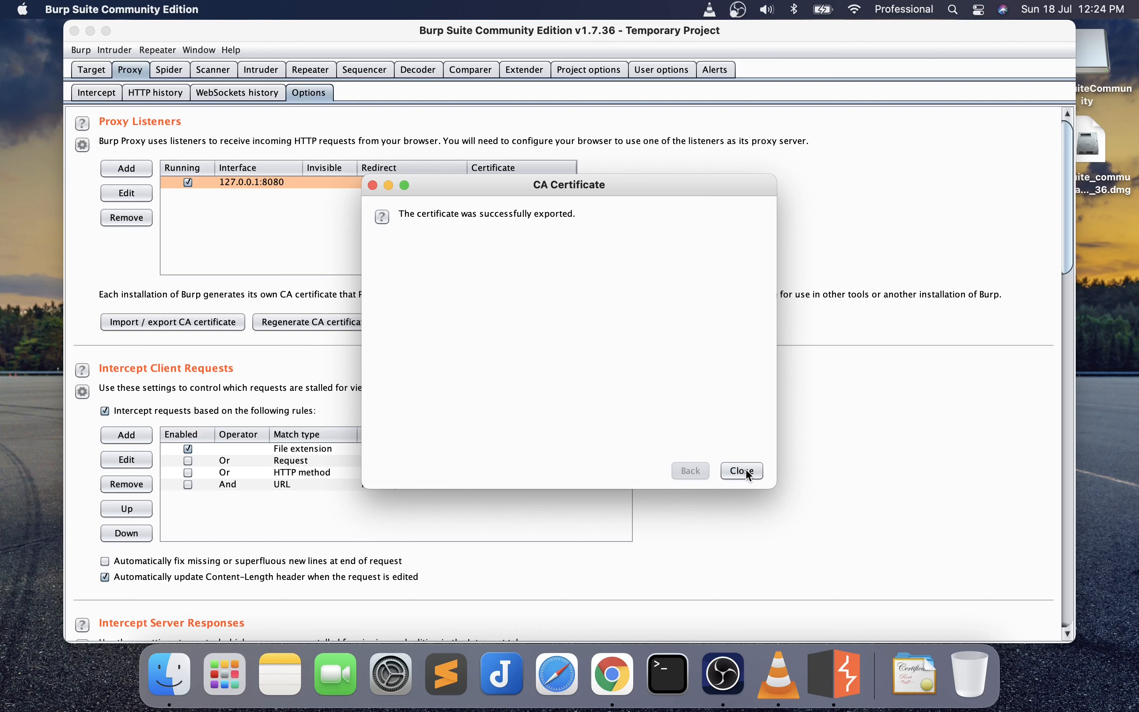
left_click(746, 469)
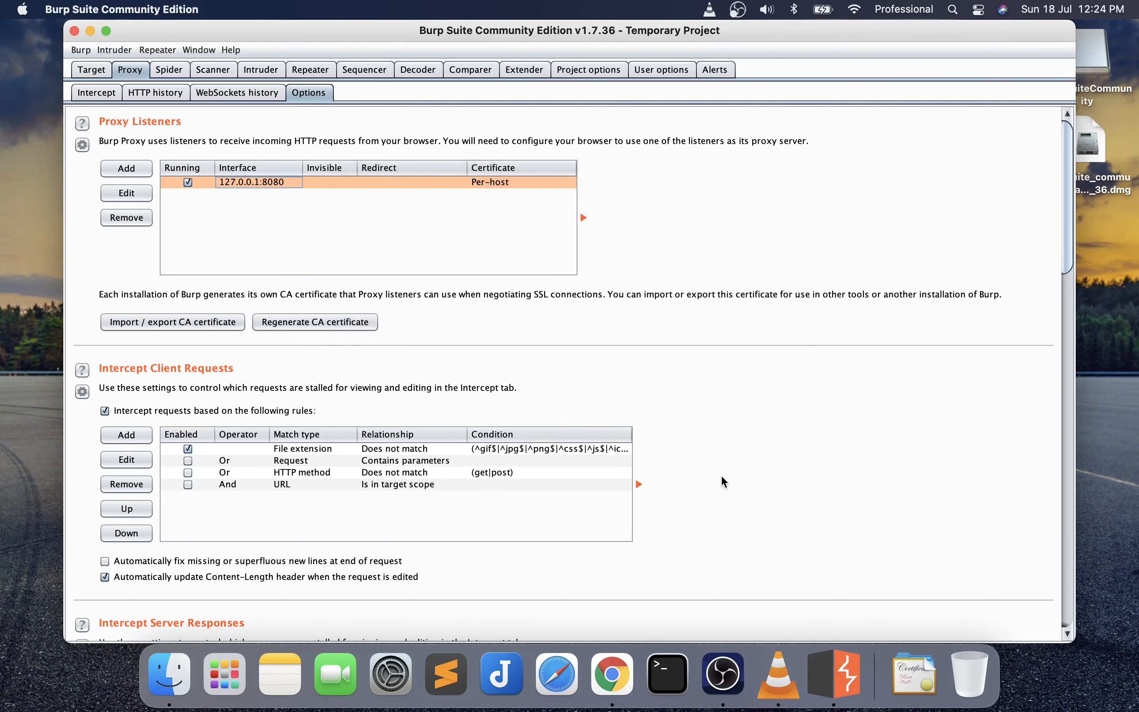
Switch to Finder and launch Keychain Access from the Utilities folder in Applications
left_click(170, 691)
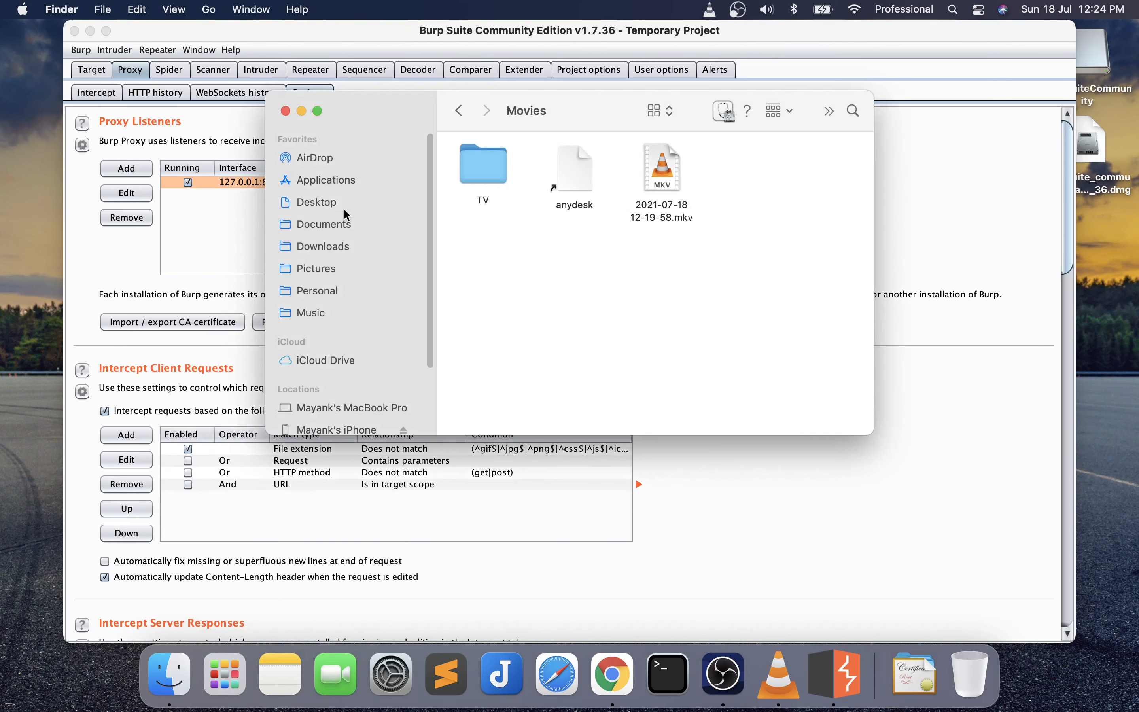
left_click(336, 204)
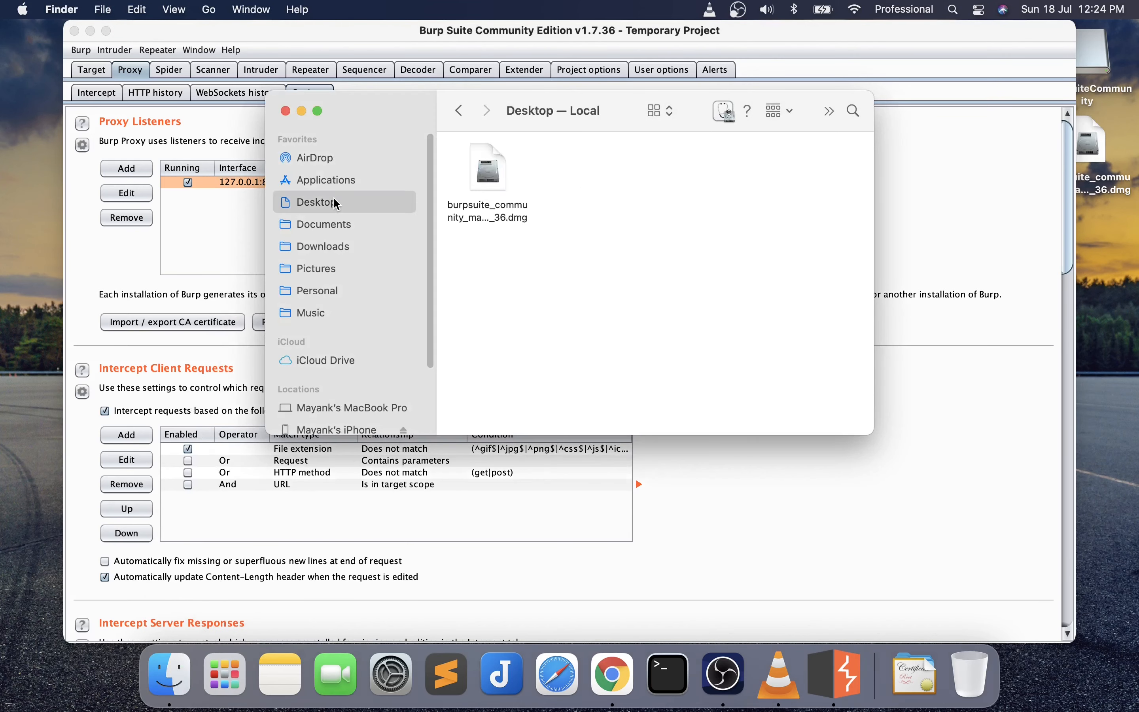
left_click(342, 181)
left_click(493, 219)
scroll(555, 256, "up", 4)
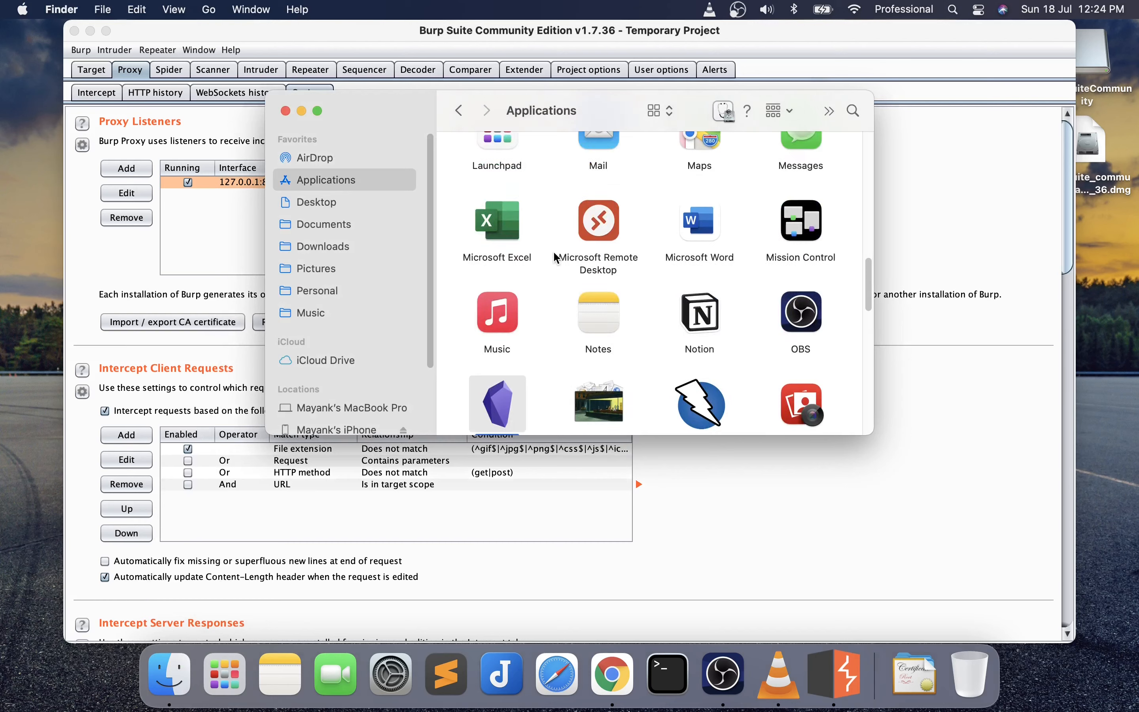
scroll(556, 257, "up", 15)
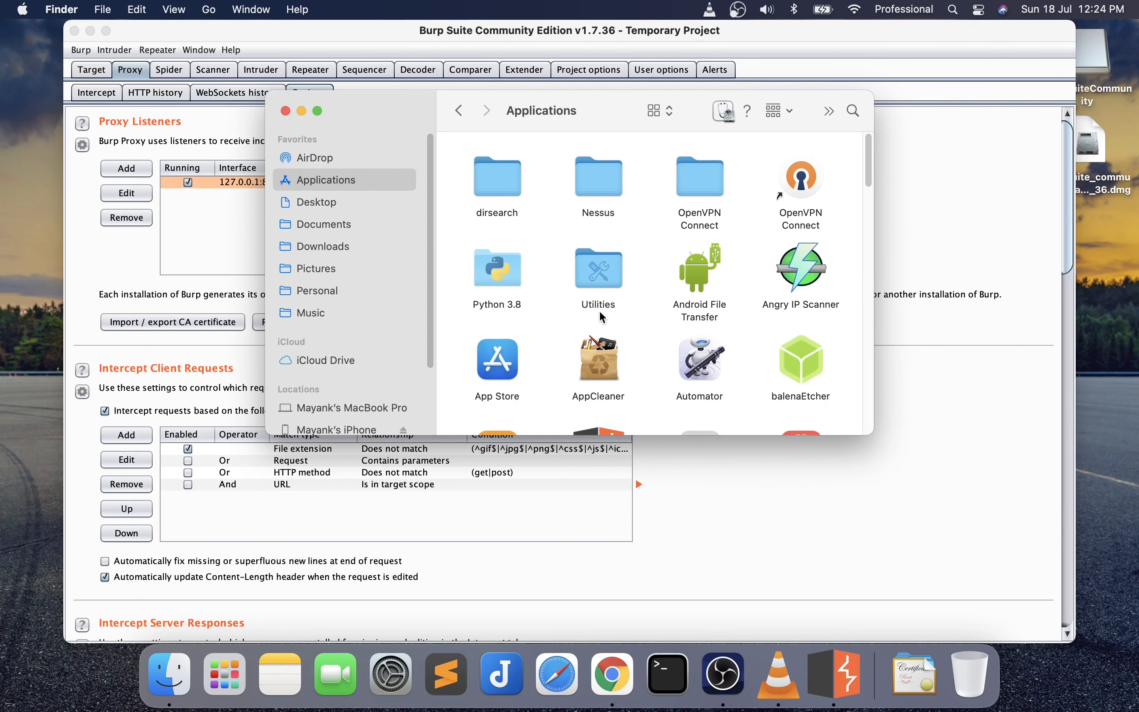
double_click(598, 271)
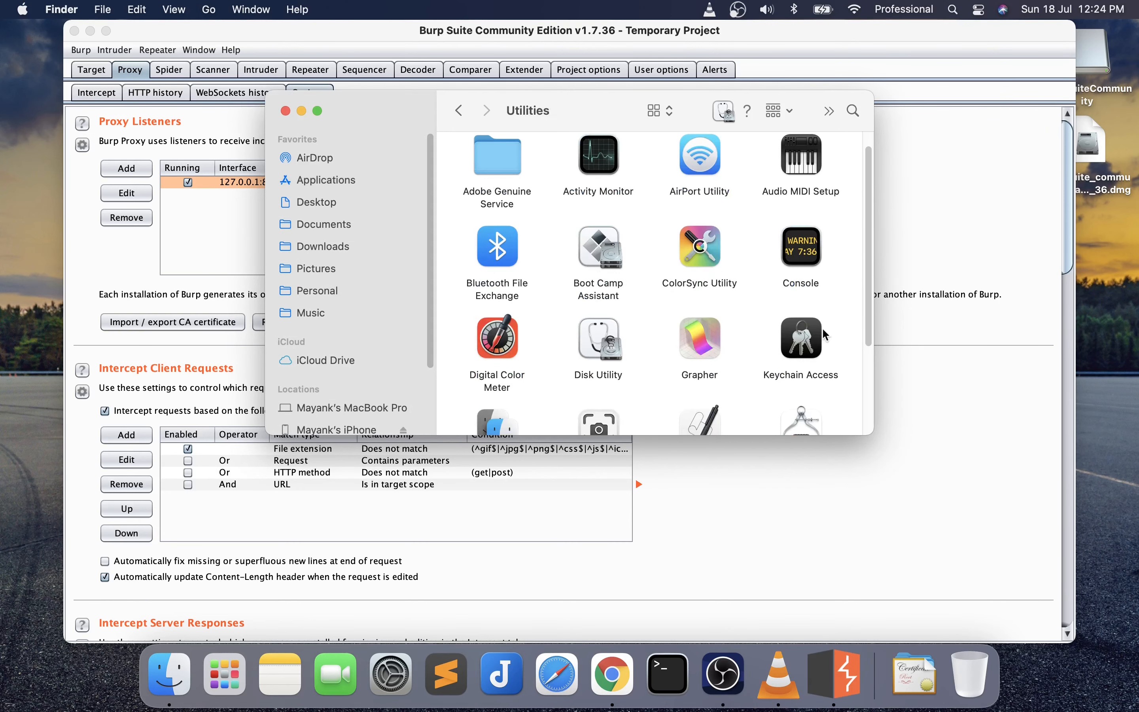
double_click(813, 345)
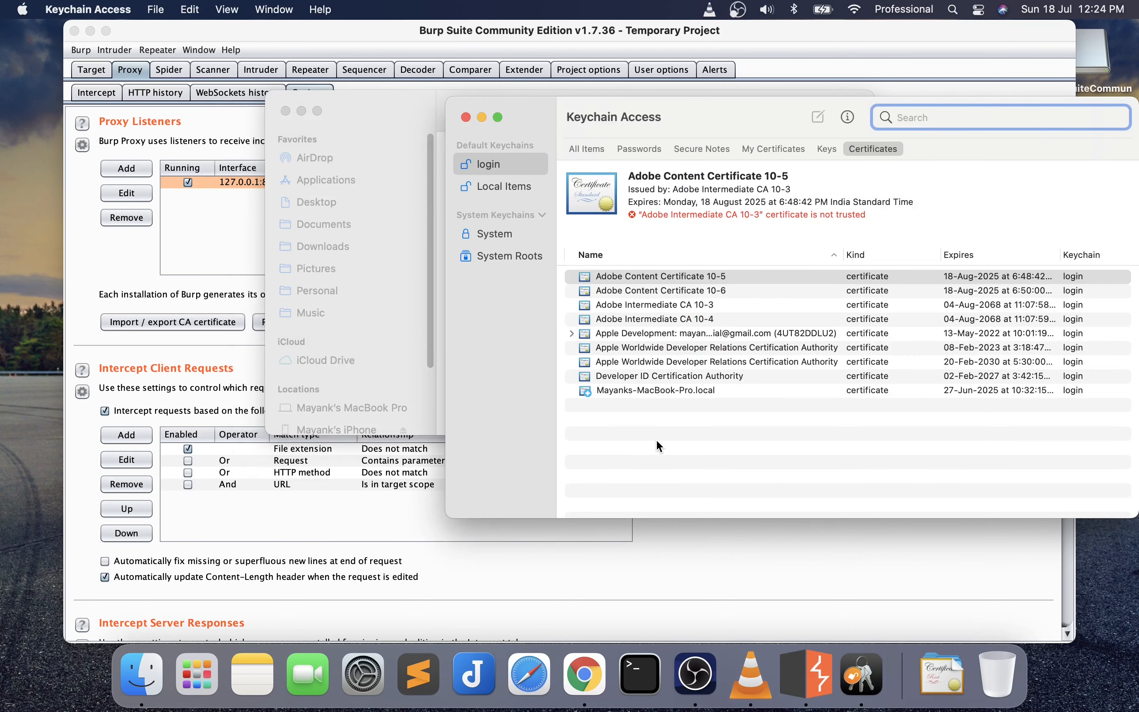
Import burpproxy.der from the Downloads folder into the login keychain
left_click(510, 245)
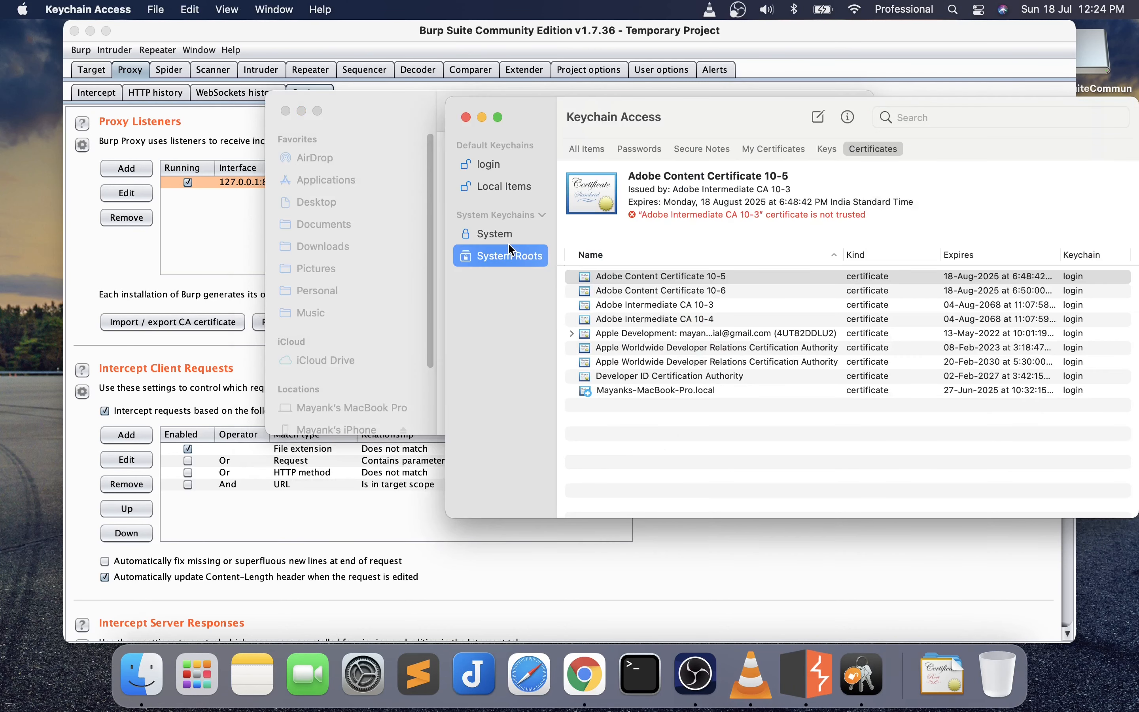
left_click(501, 166)
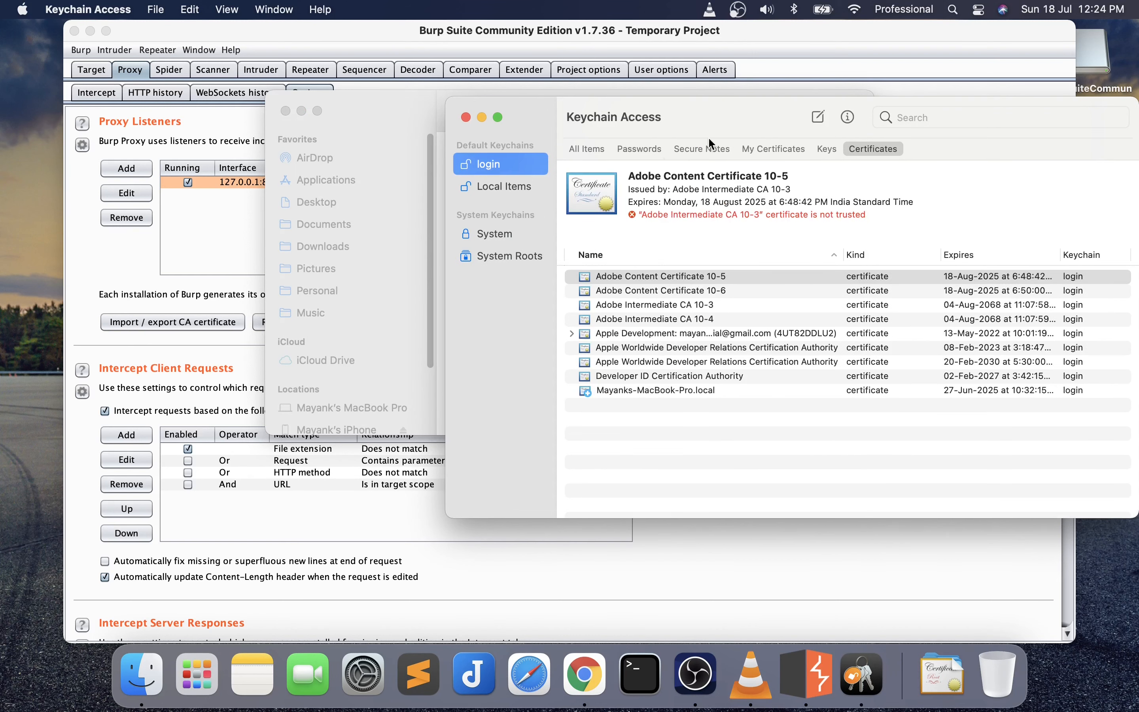
left_click(820, 116)
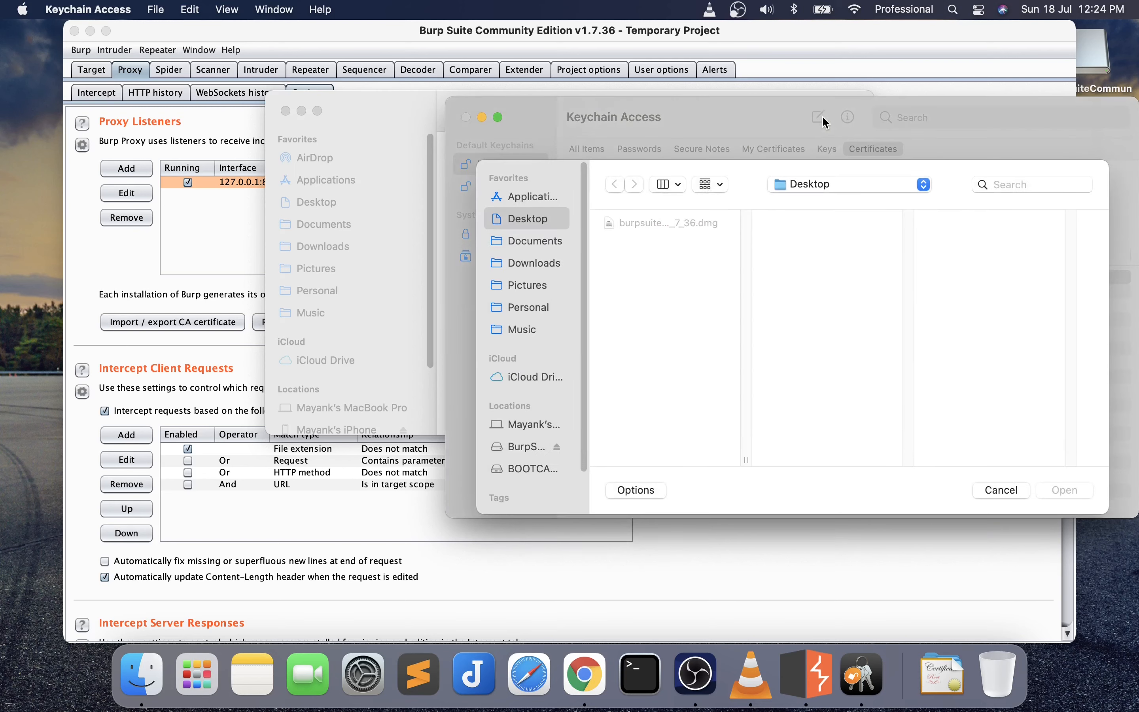
left_click(529, 263)
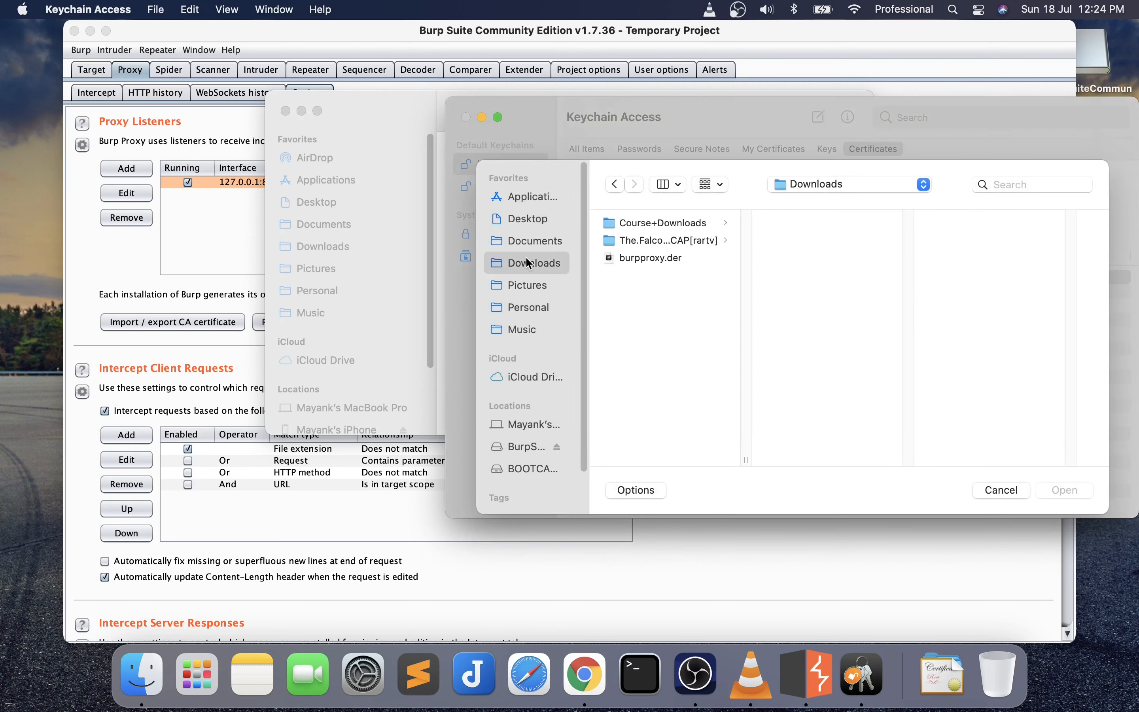
left_click(659, 258)
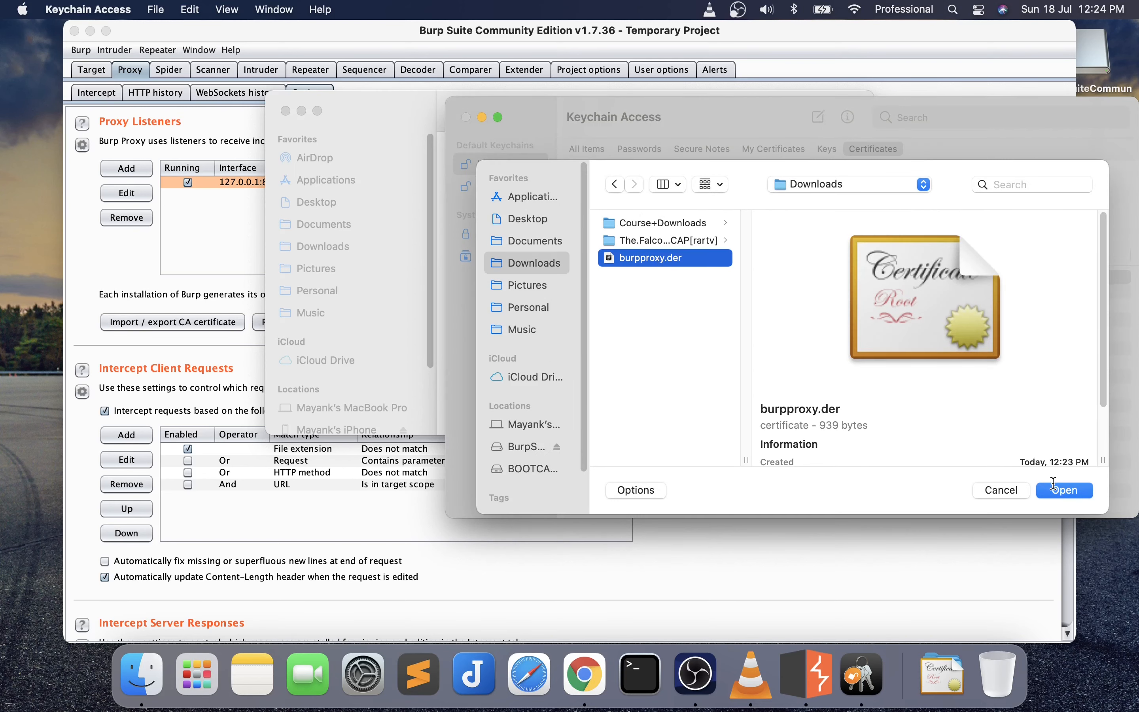
left_click(1066, 493)
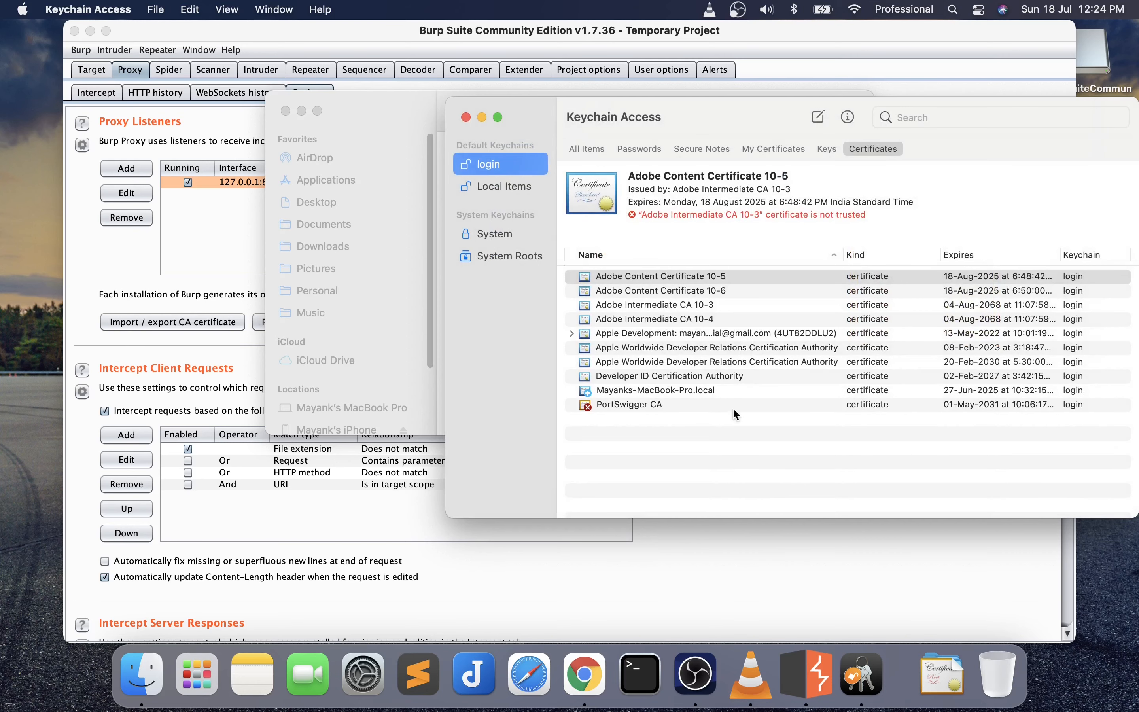
Open the PortSwigger CA certificate, dismiss Burp Suite's update notice, and set the certificate's overall trust to Always Trust
double_click(641, 406)
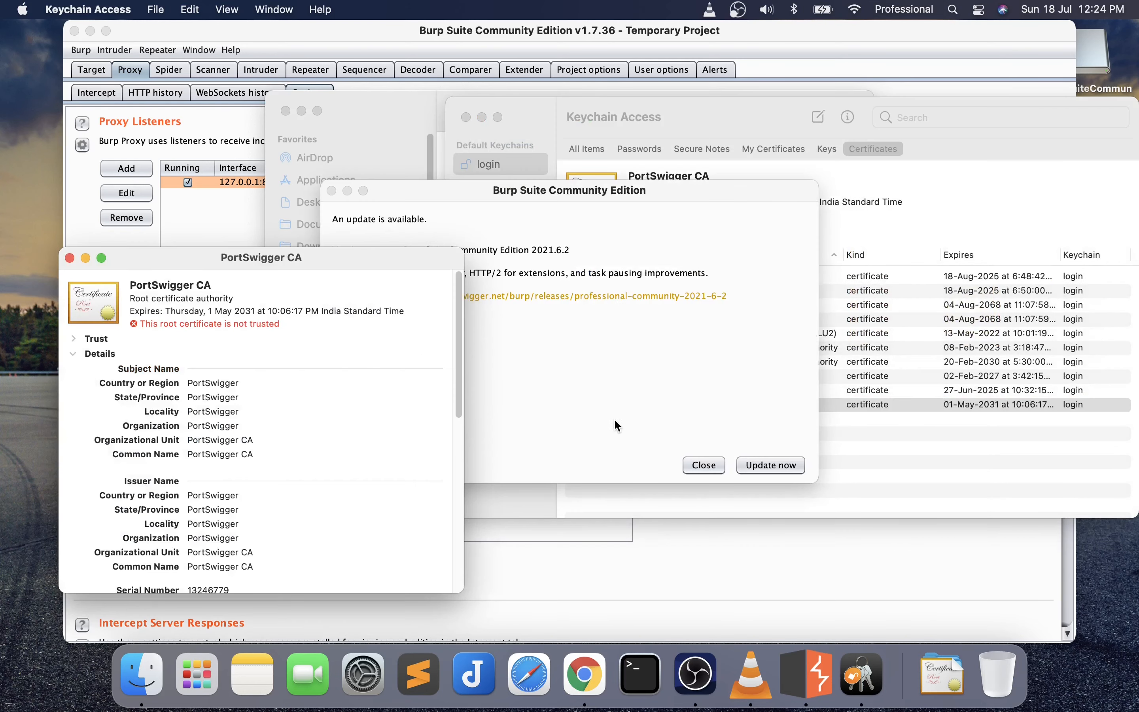
left_click(710, 472)
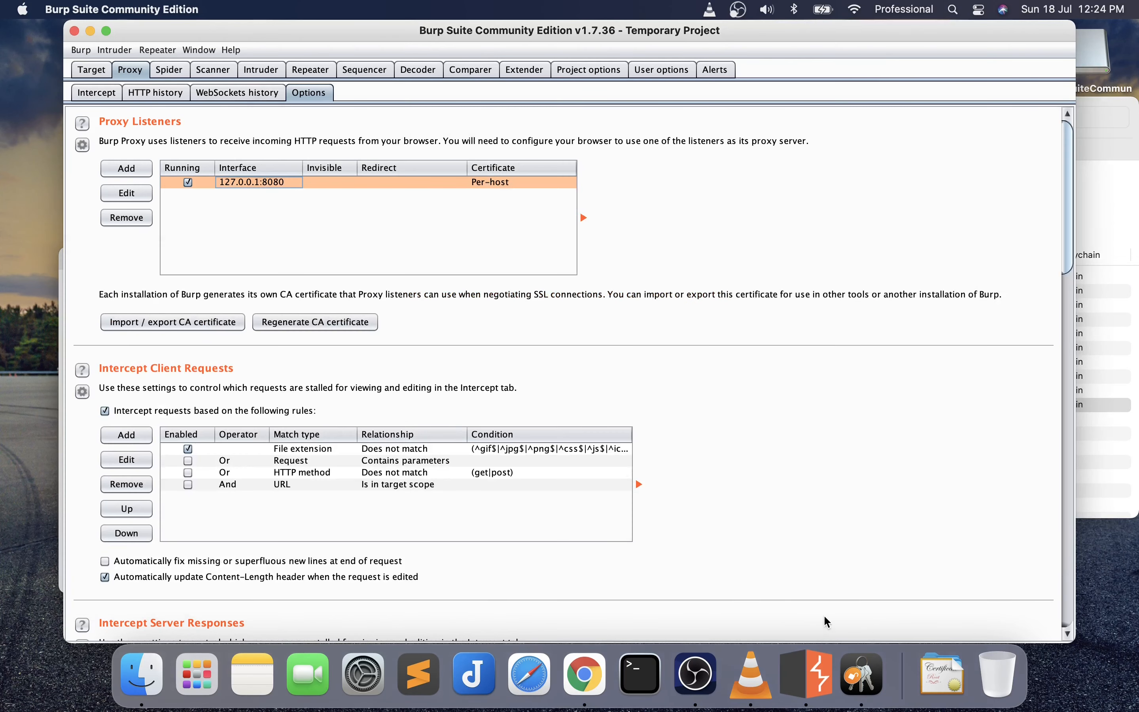
left_click(848, 688)
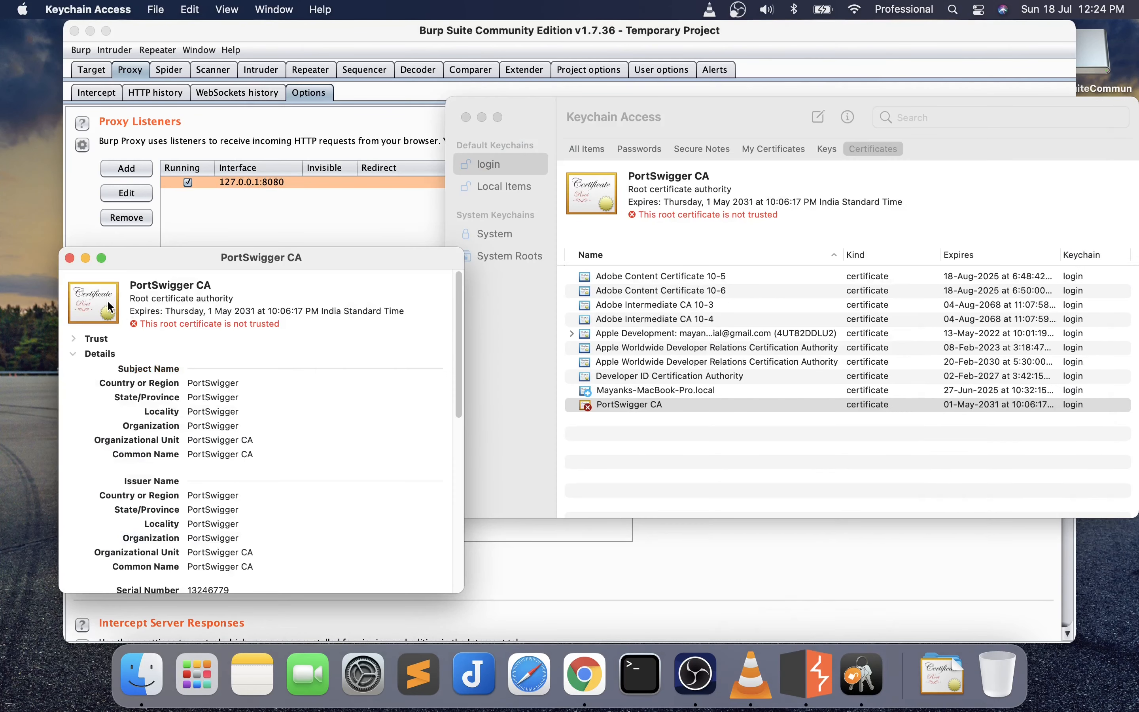
left_click(73, 338)
left_click(282, 361)
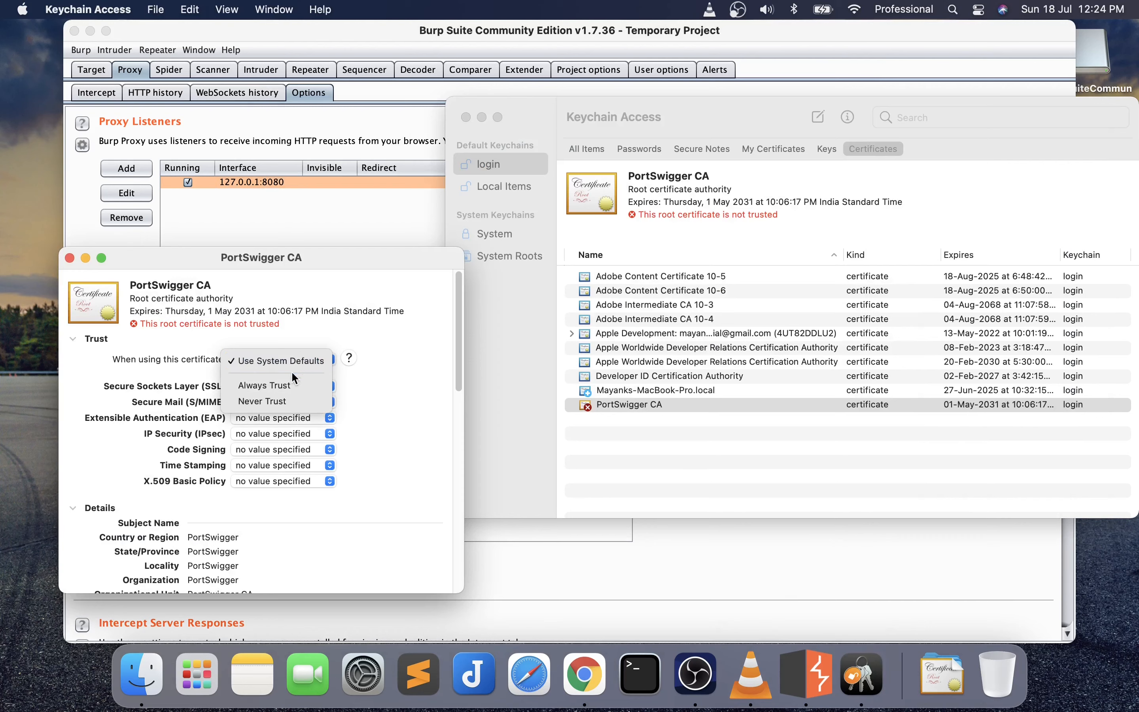
left_click(277, 385)
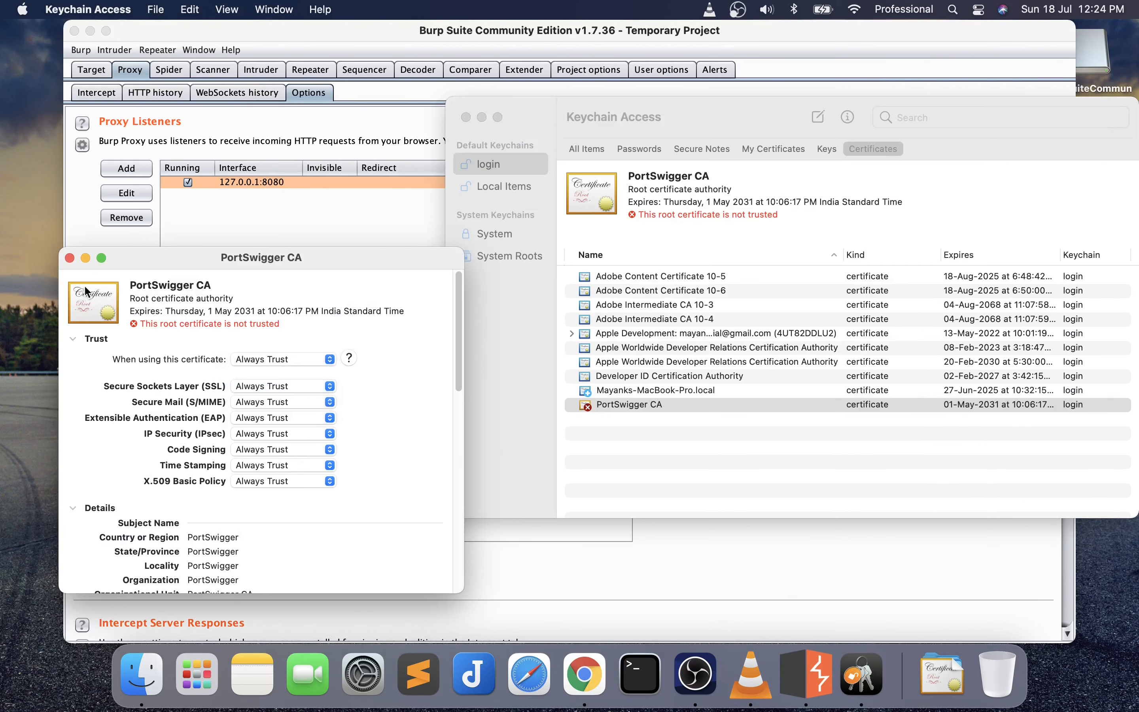
Close the PortSwigger CA certificate and authorize the trust settings change with the account password
left_click(70, 258)
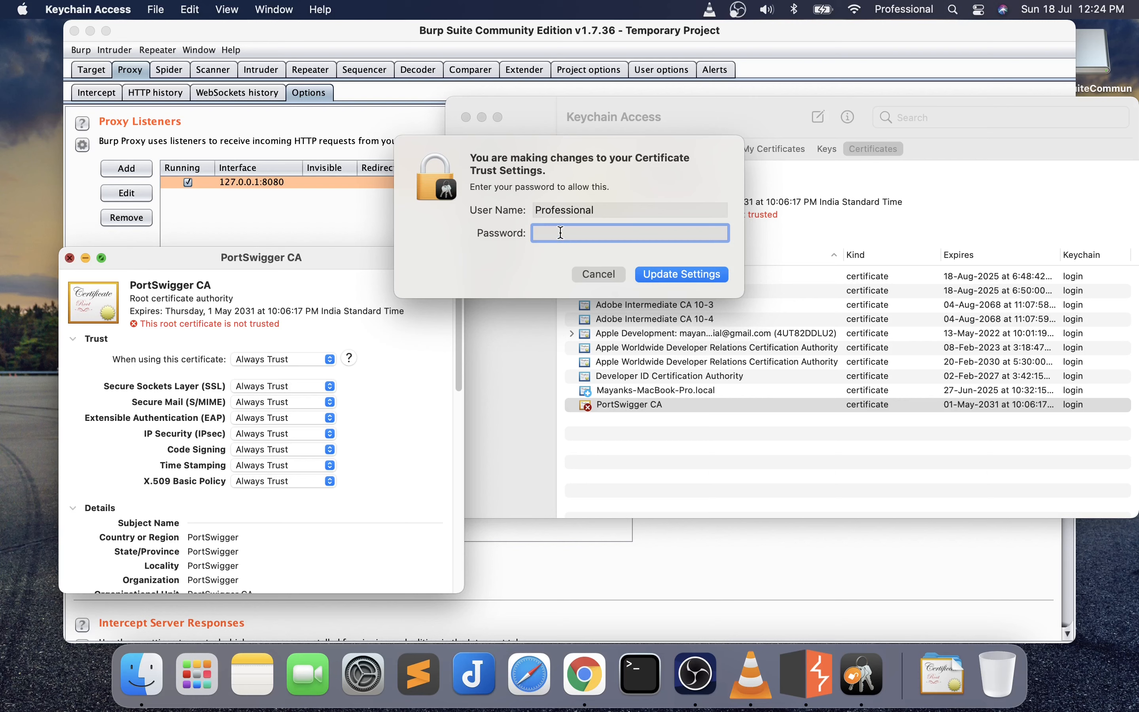
type("••••••••••••")
left_click(676, 275)
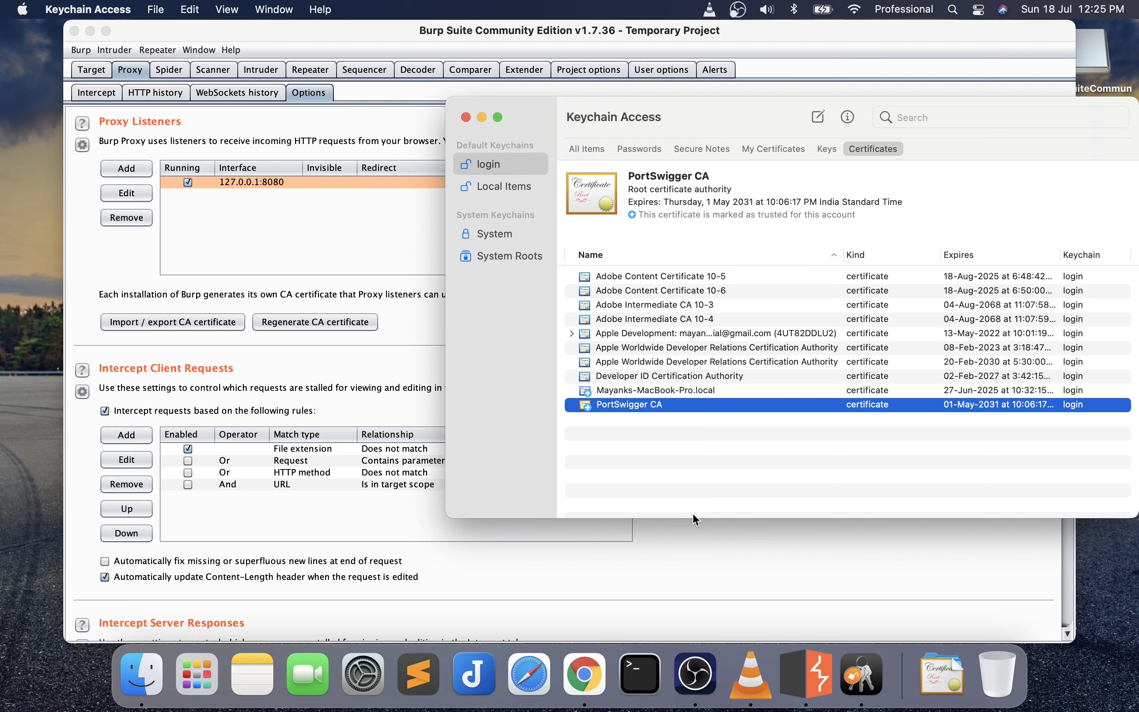
Switch to Chrome, search for "foxyproxy chrome" and open the FoxyProxy Standard page in the Chrome Web Store
left_click(584, 674)
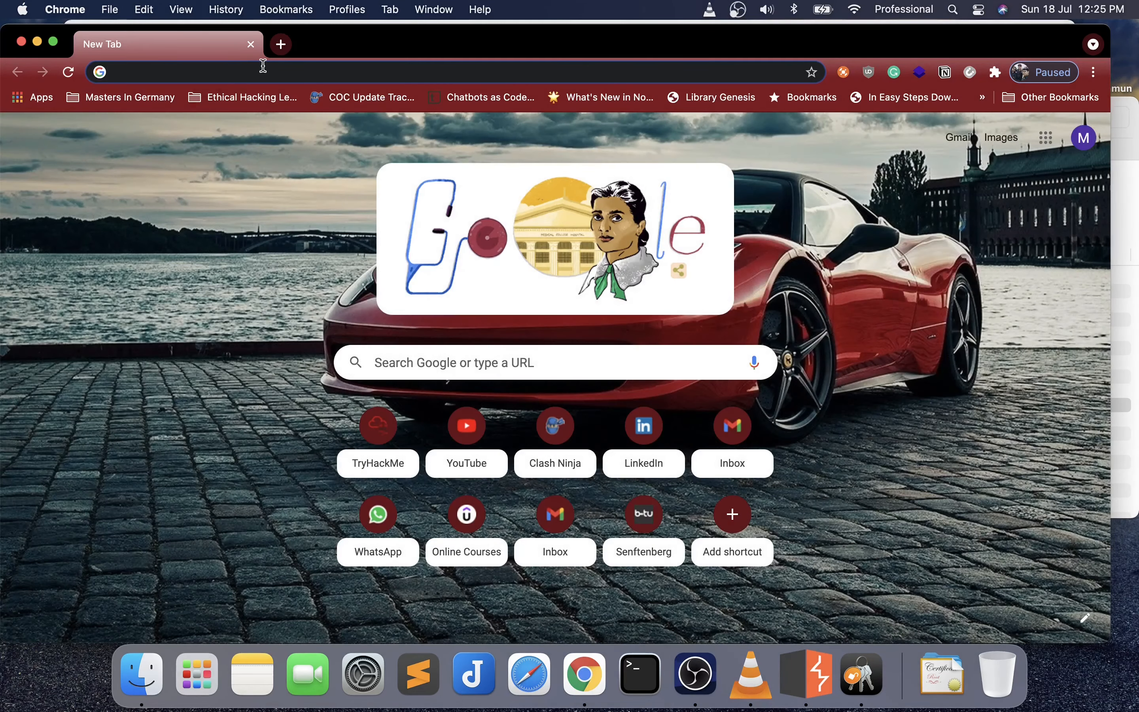
type("foxypr")
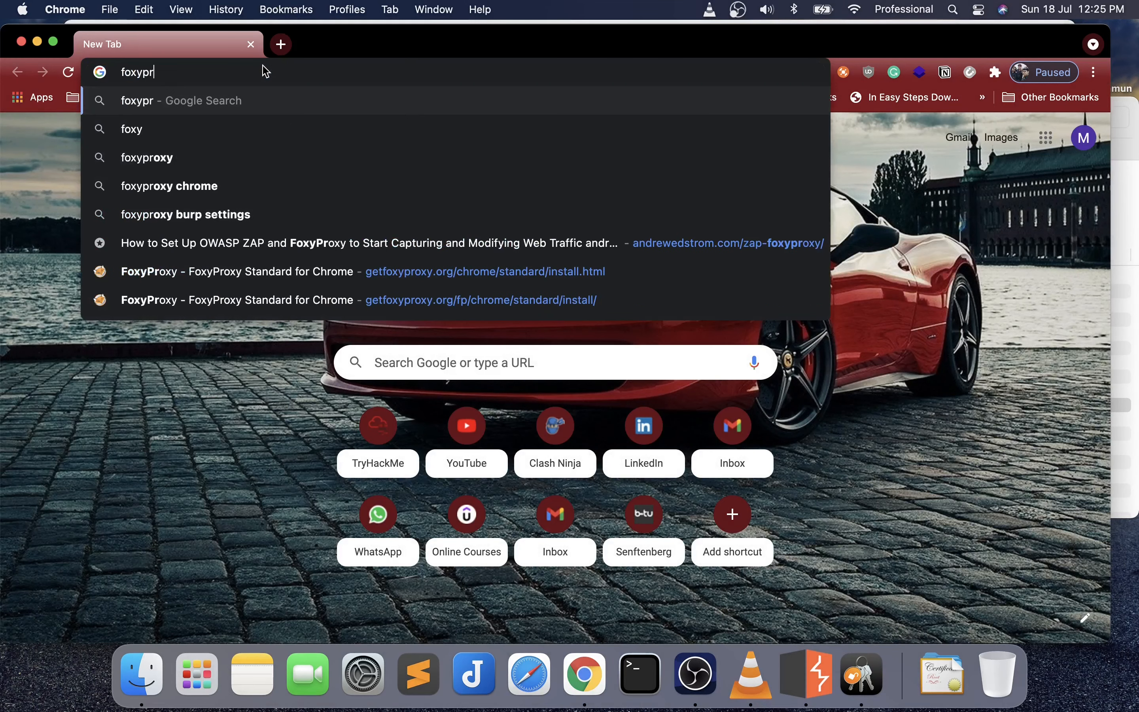
type("oxy")
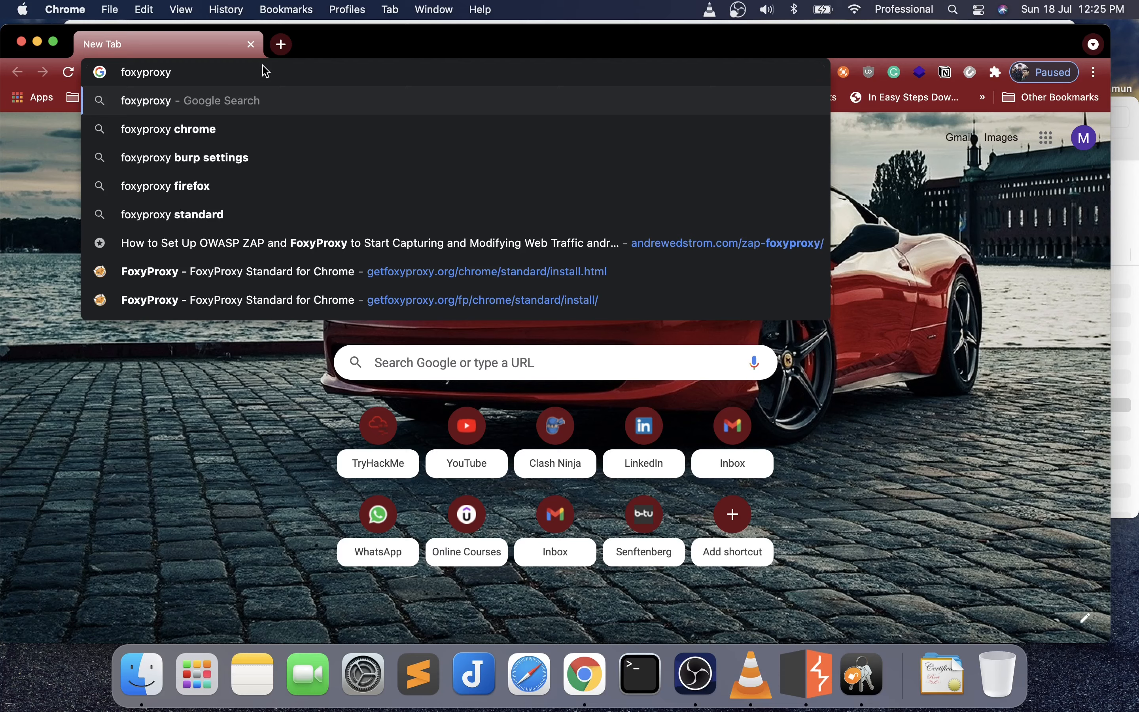
key("Down")
key("Return")
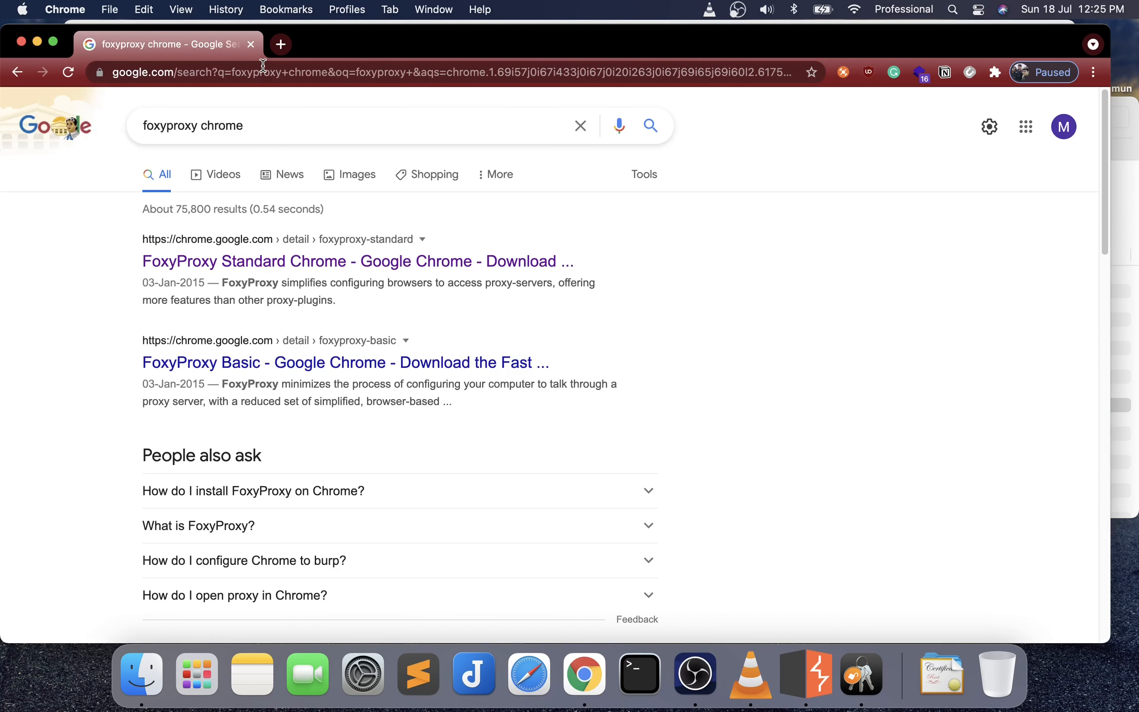
left_click(442, 271)
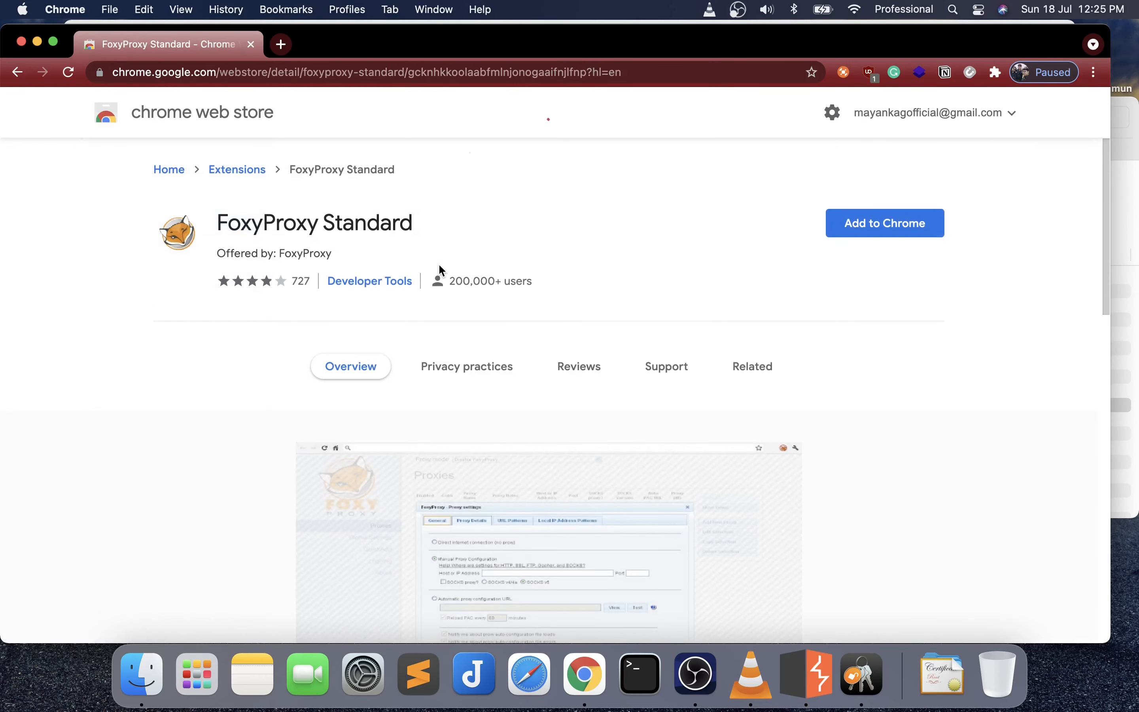
Add the FoxyProxy Standard extension to Chrome and close the notice and the FoxyProxy pages that open with it
left_click(884, 227)
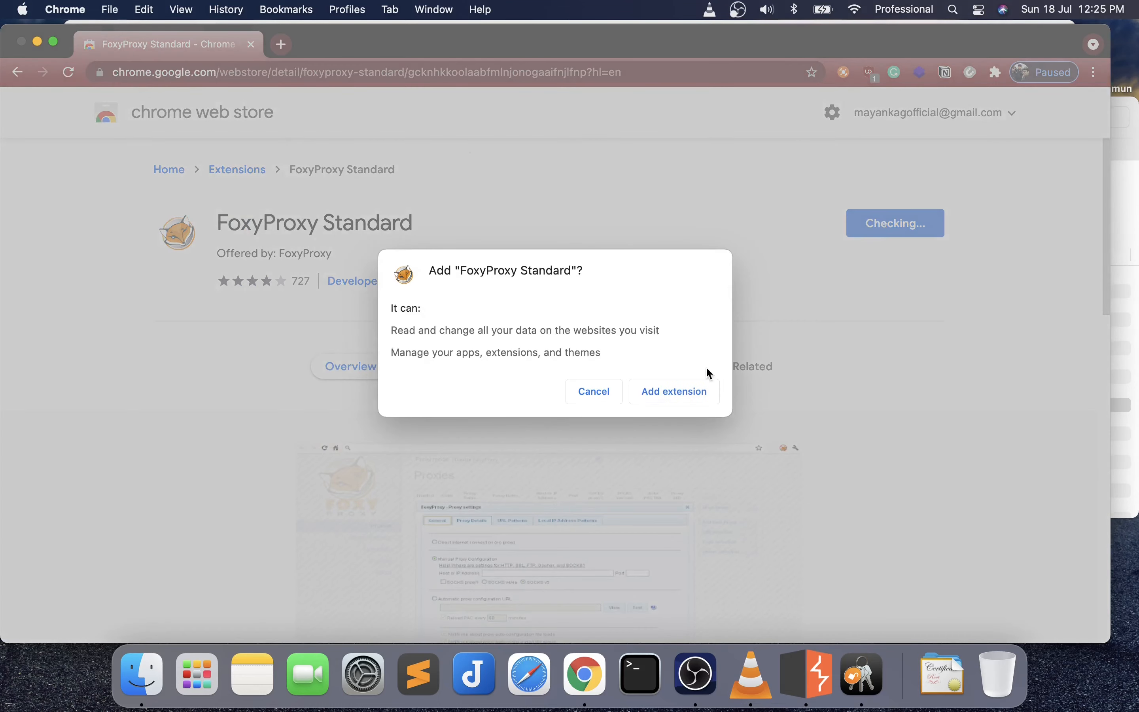
left_click(672, 393)
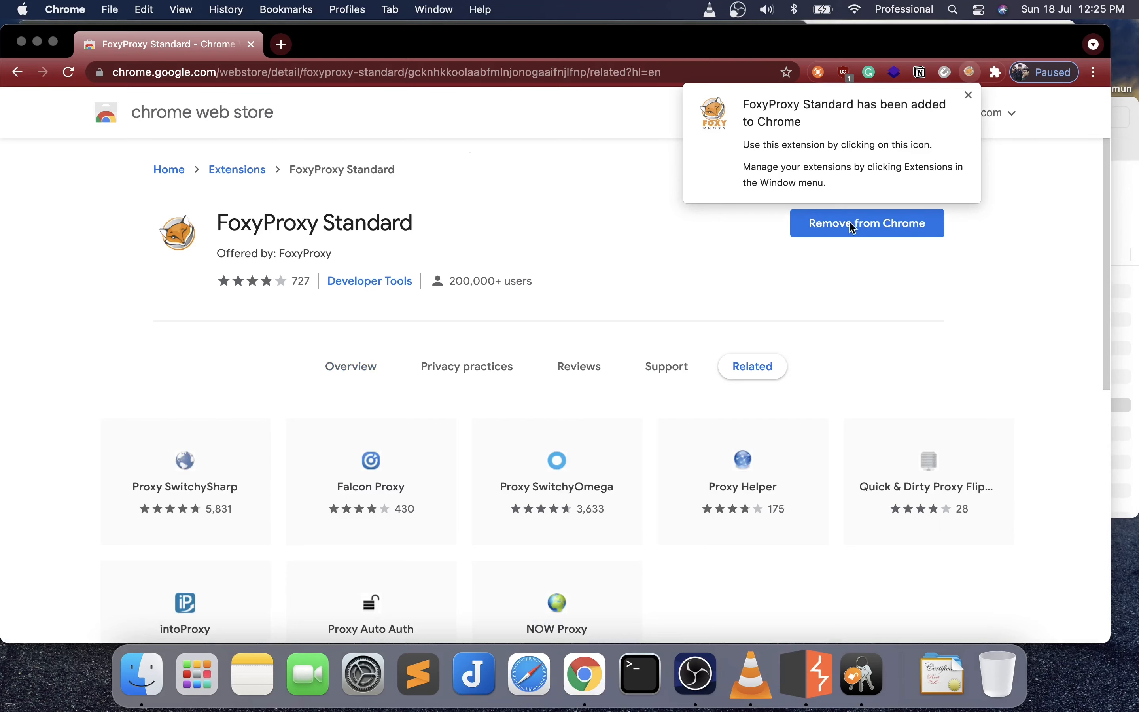
left_click(969, 95)
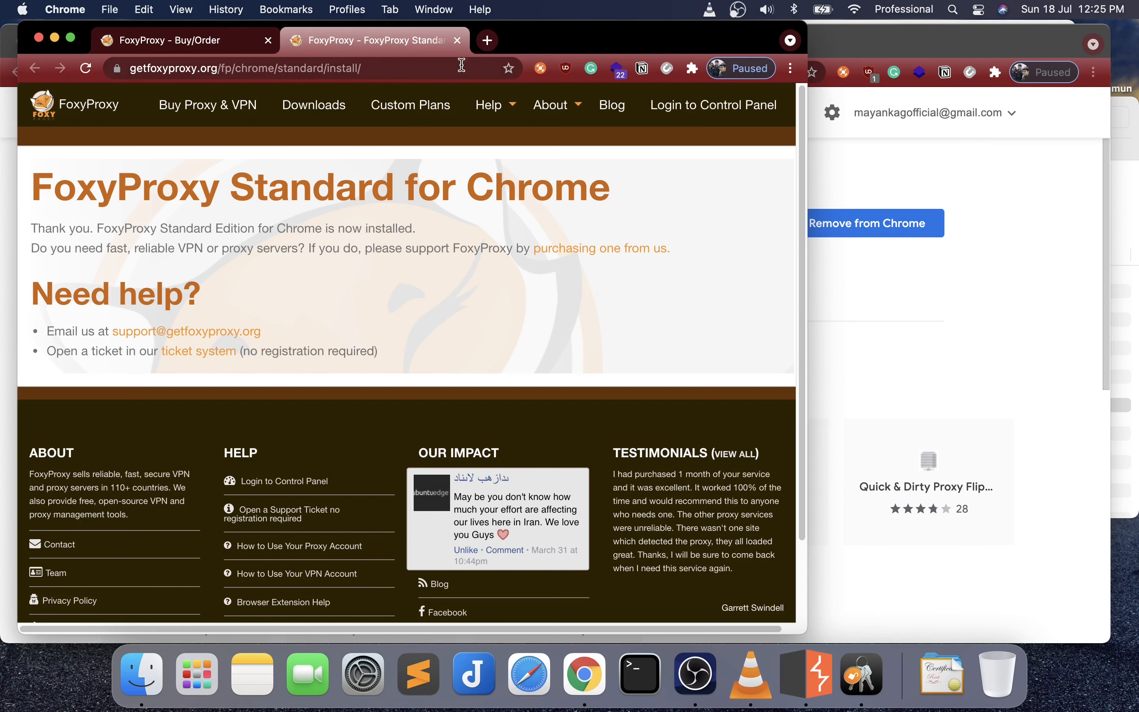
left_click(456, 43)
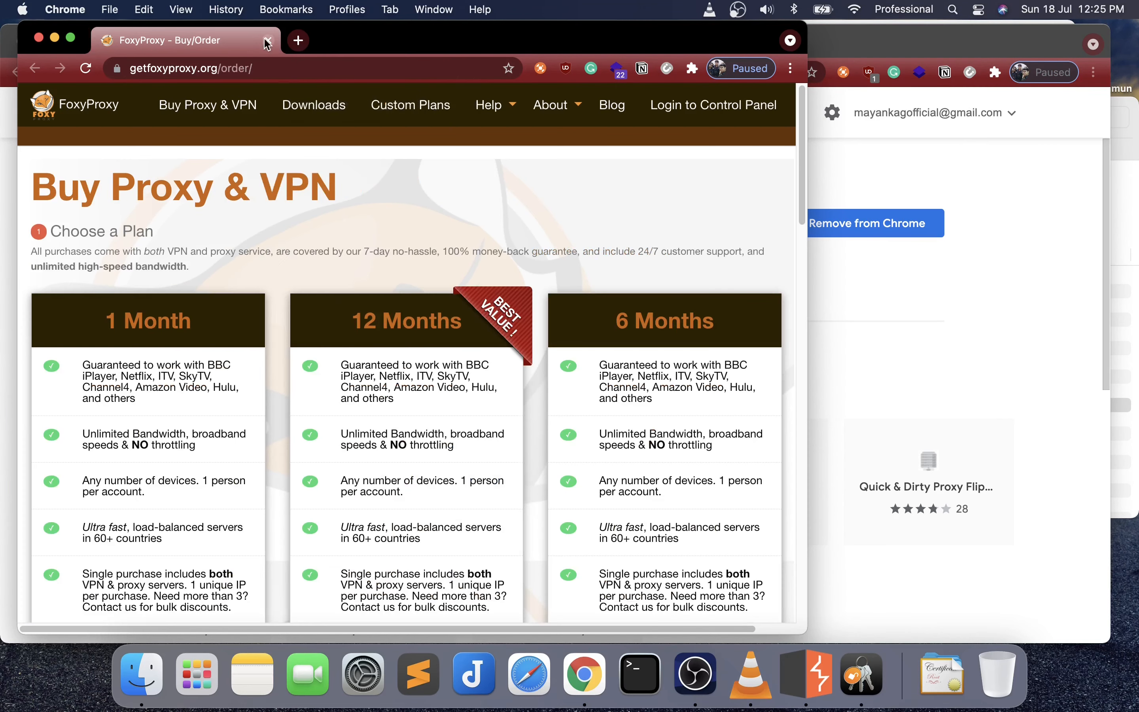
left_click(267, 40)
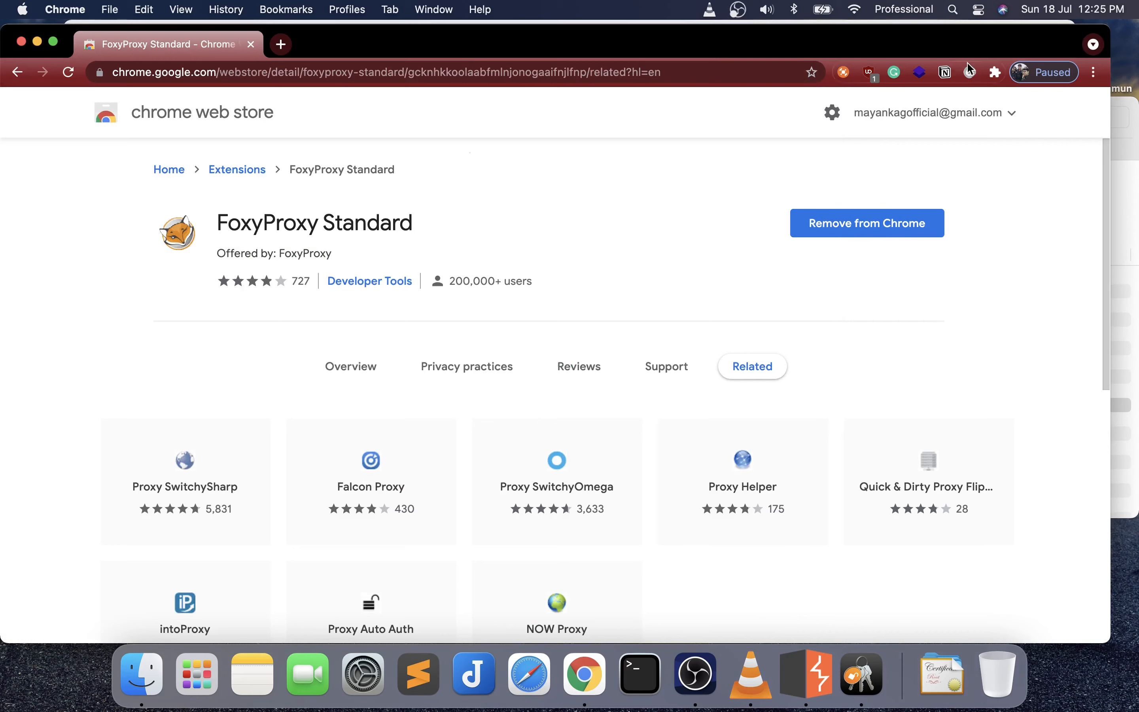
Pin the FoxyProxy Standard extension for quick access in the browser
left_click(997, 73)
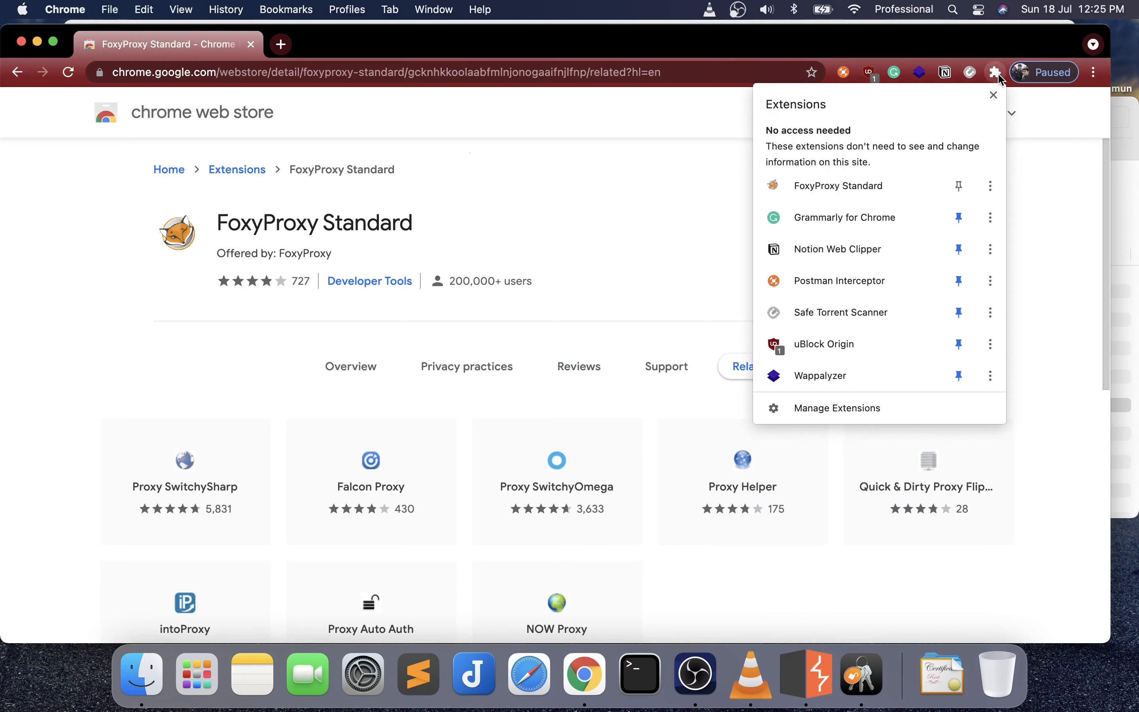
left_click(965, 189)
left_click(1035, 192)
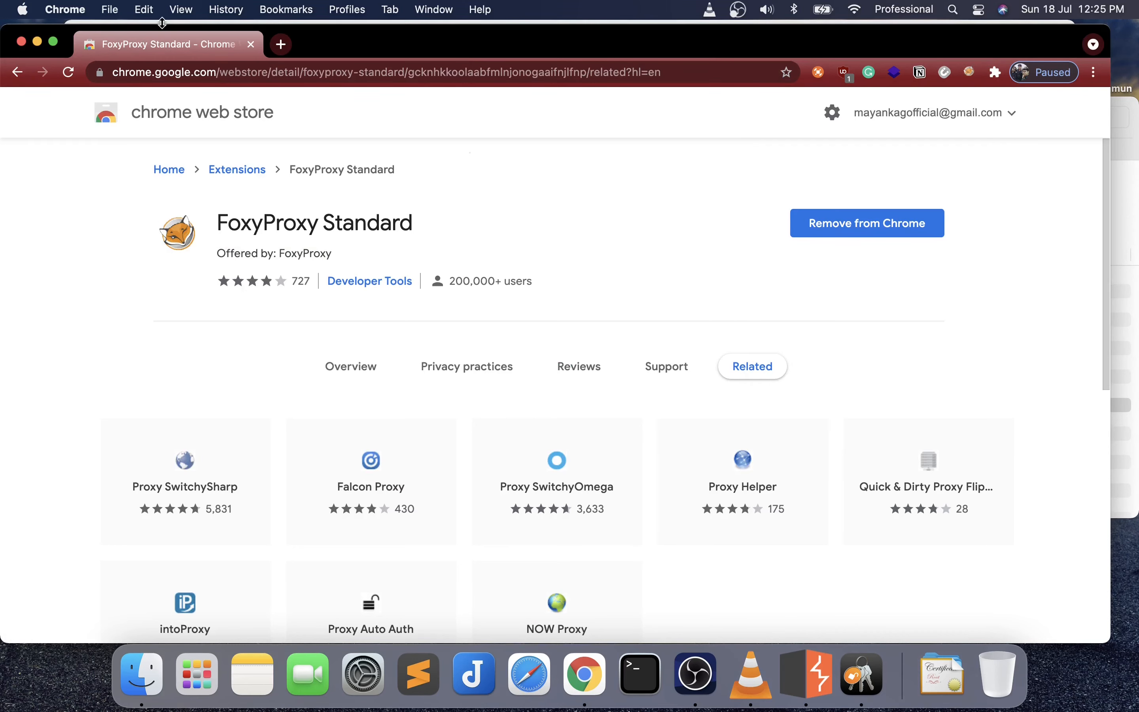
Open the browser settings and go to the page of installed extensions
left_click(1092, 75)
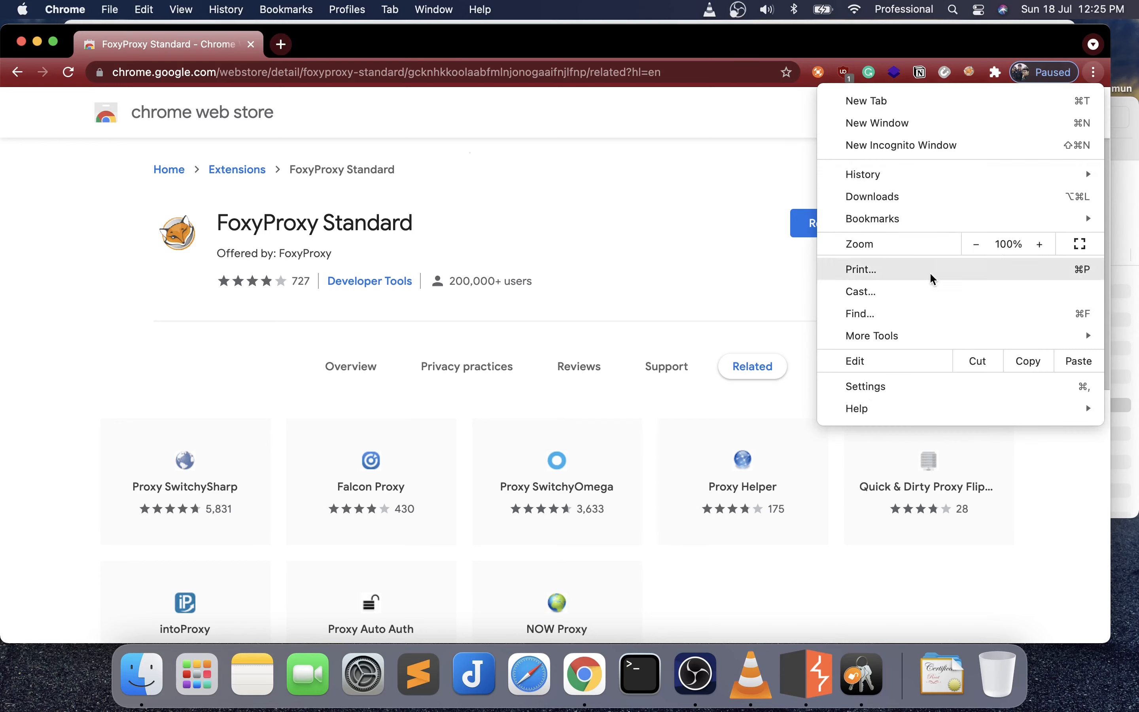
left_click(923, 386)
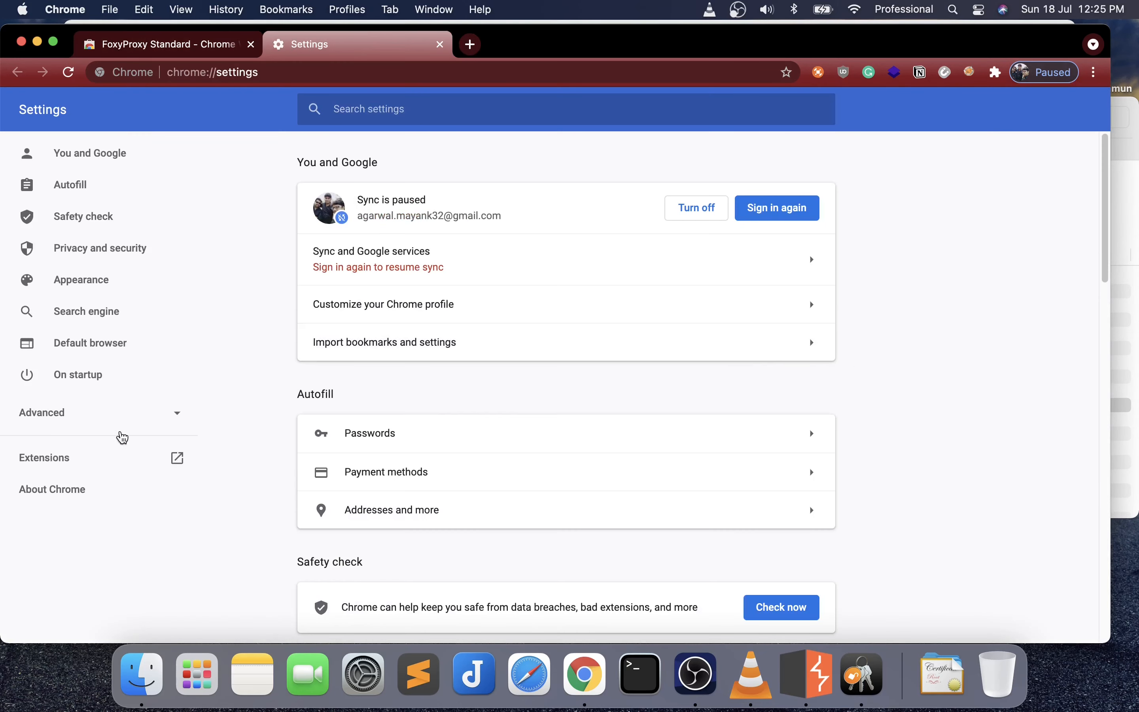
left_click(56, 463)
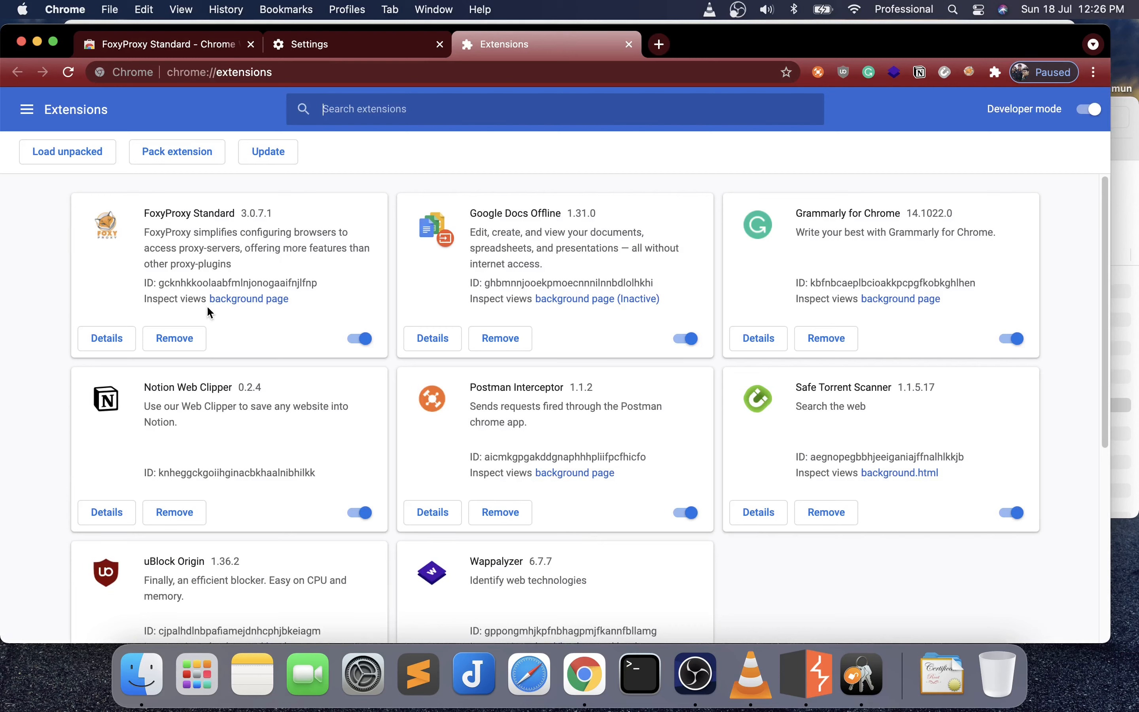
Open the FoxyProxy options and start adding a new proxy with manual configuration
left_click(971, 72)
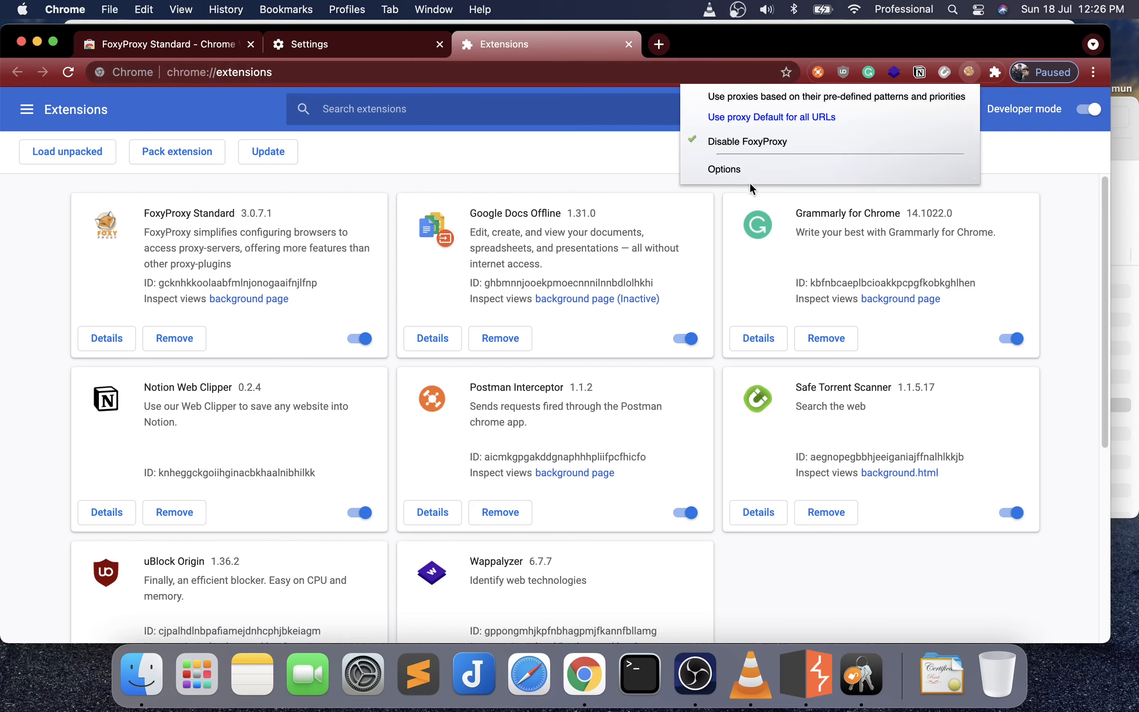
left_click(743, 171)
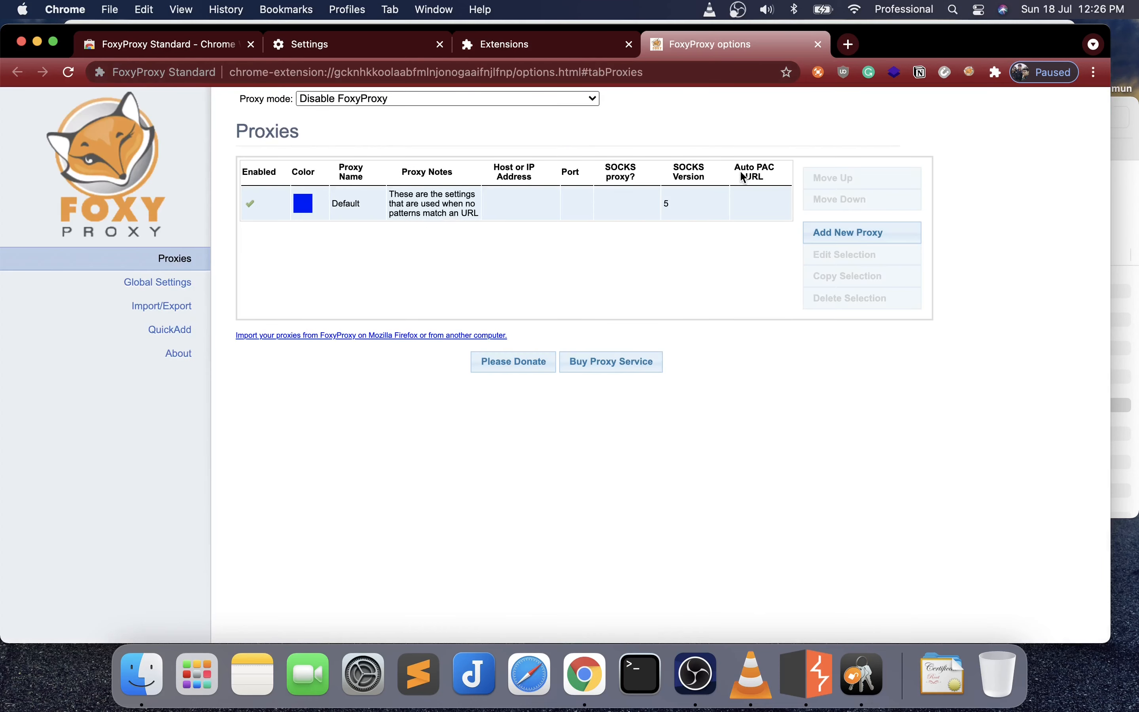
left_click(896, 240)
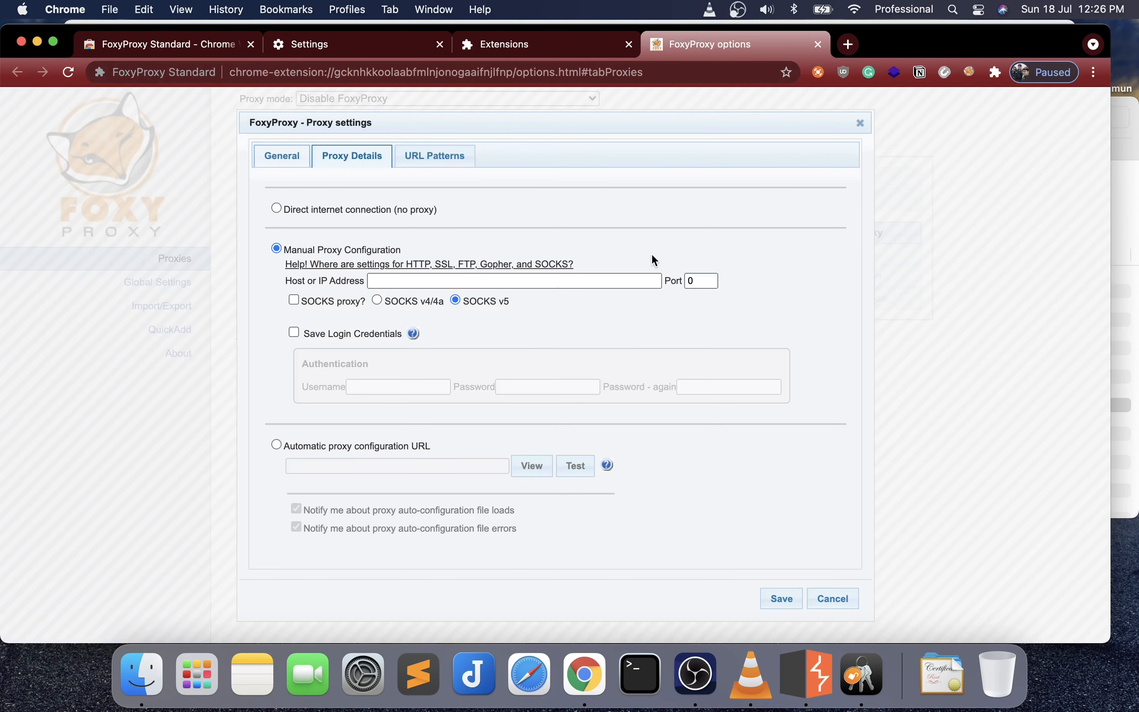
left_click(414, 279)
left_click(414, 279)
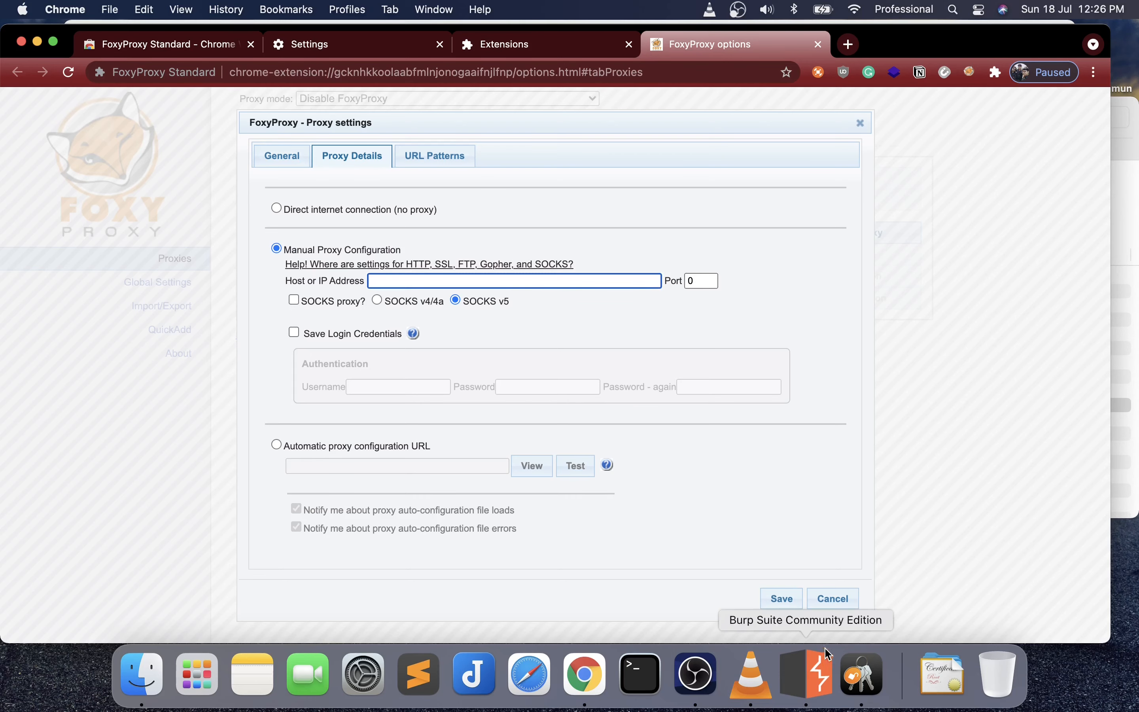
Check the proxy listener's address in Burp Suite and set the new FoxyProxy proxy's host to 127.0.0.1 and port to 8080
left_click(808, 671)
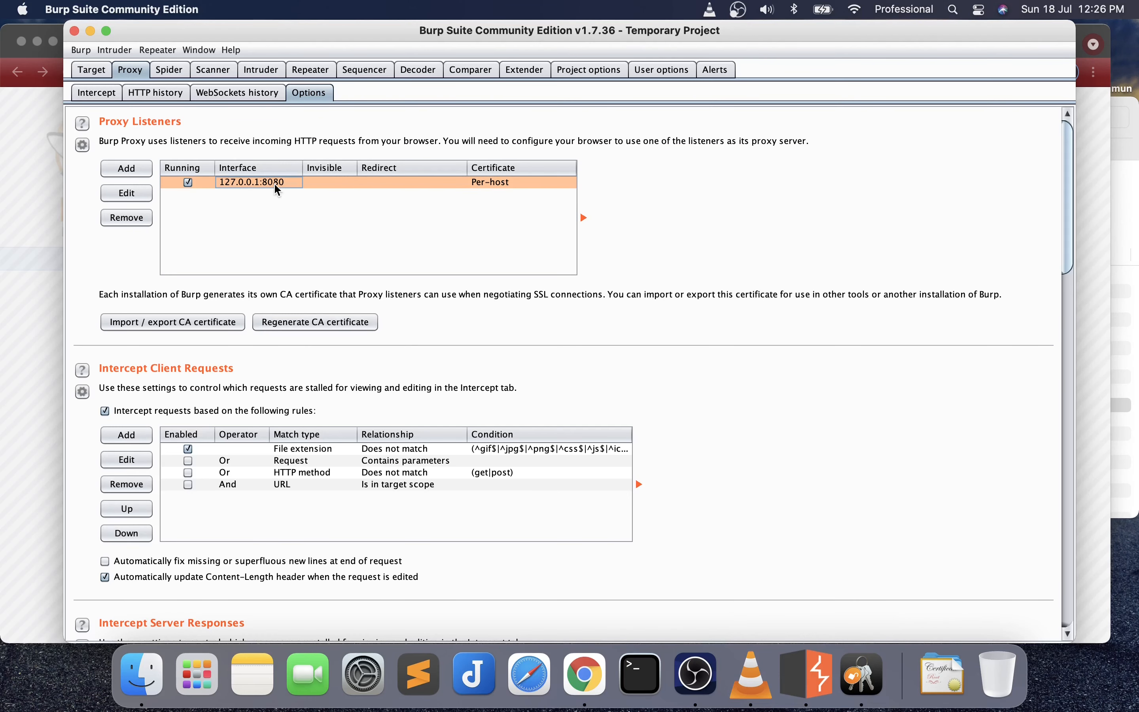
left_click(91, 32)
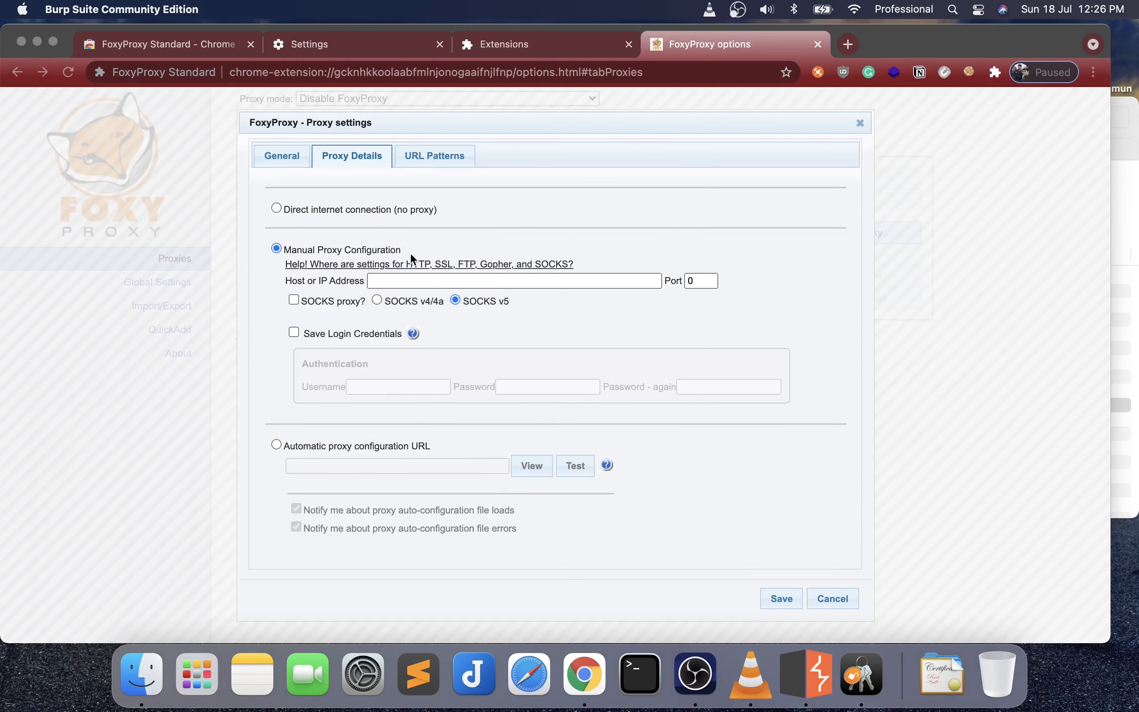
left_click(420, 281)
type("127")
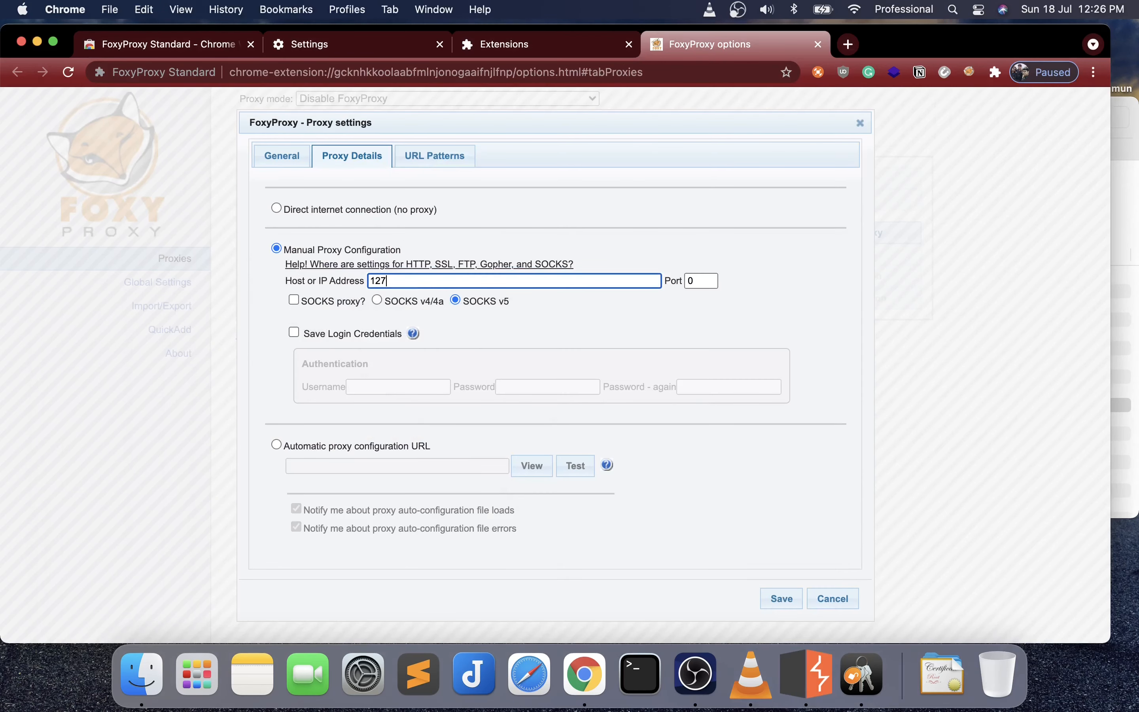
type(".0.0.1")
key("Tab")
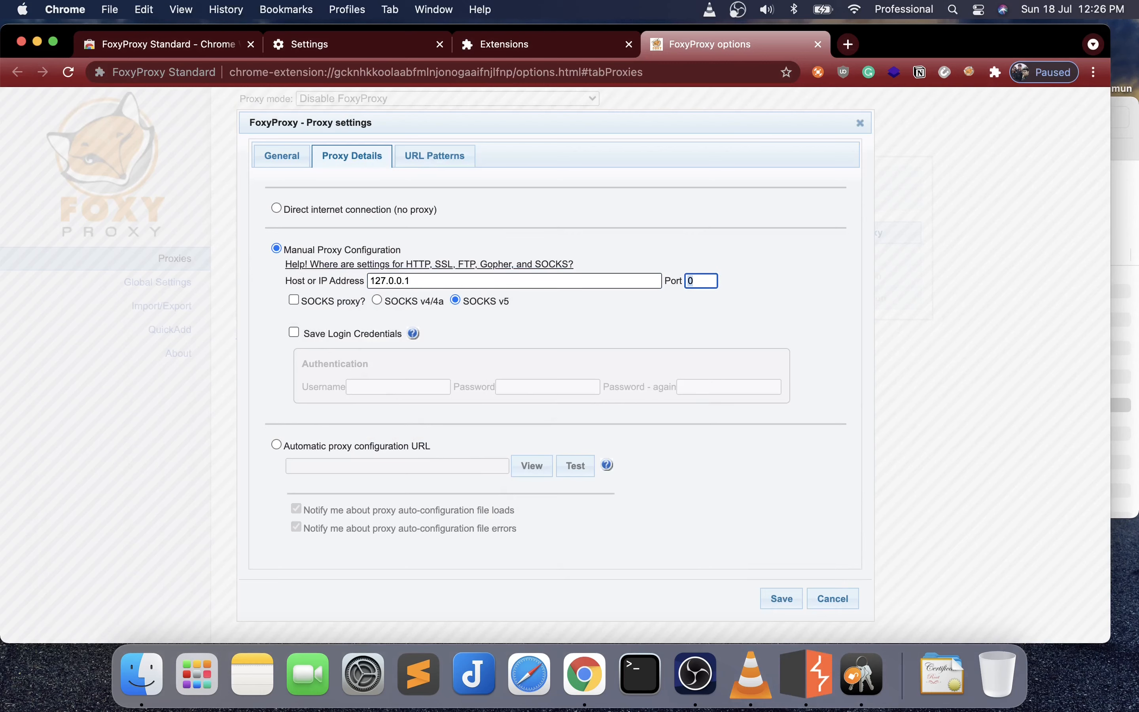
type("8080")
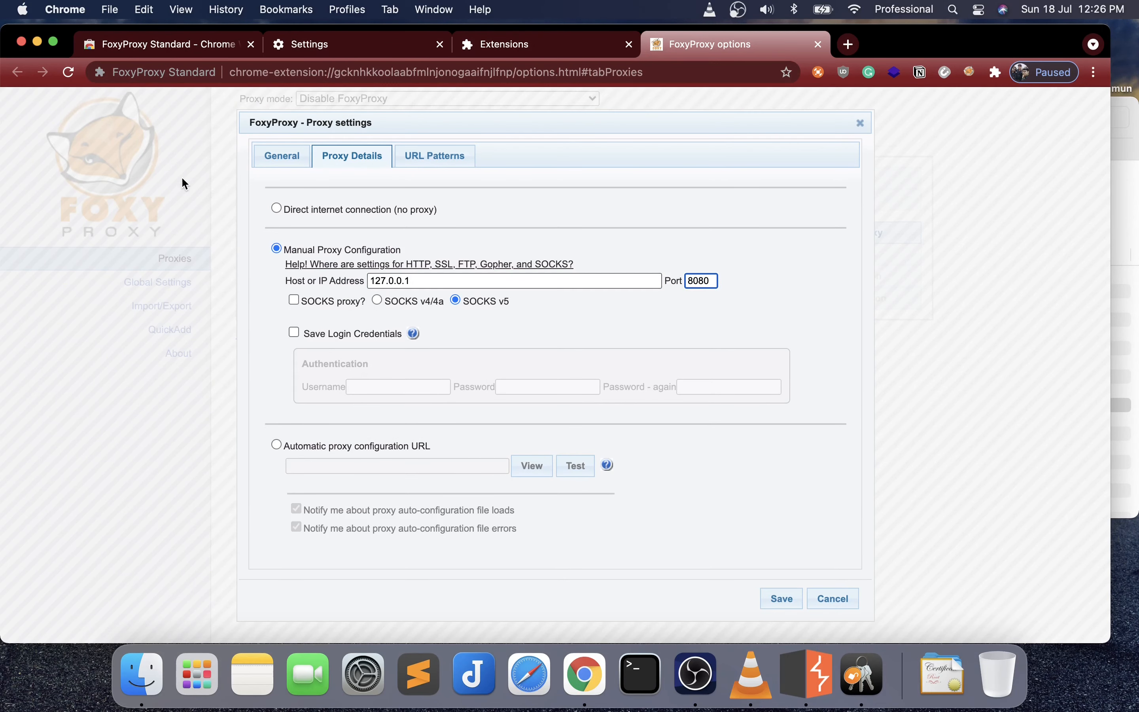
Name the new proxy "Burp Suite Proxy" in its general settings and save it
left_click(285, 161)
left_click(387, 206)
type("B")
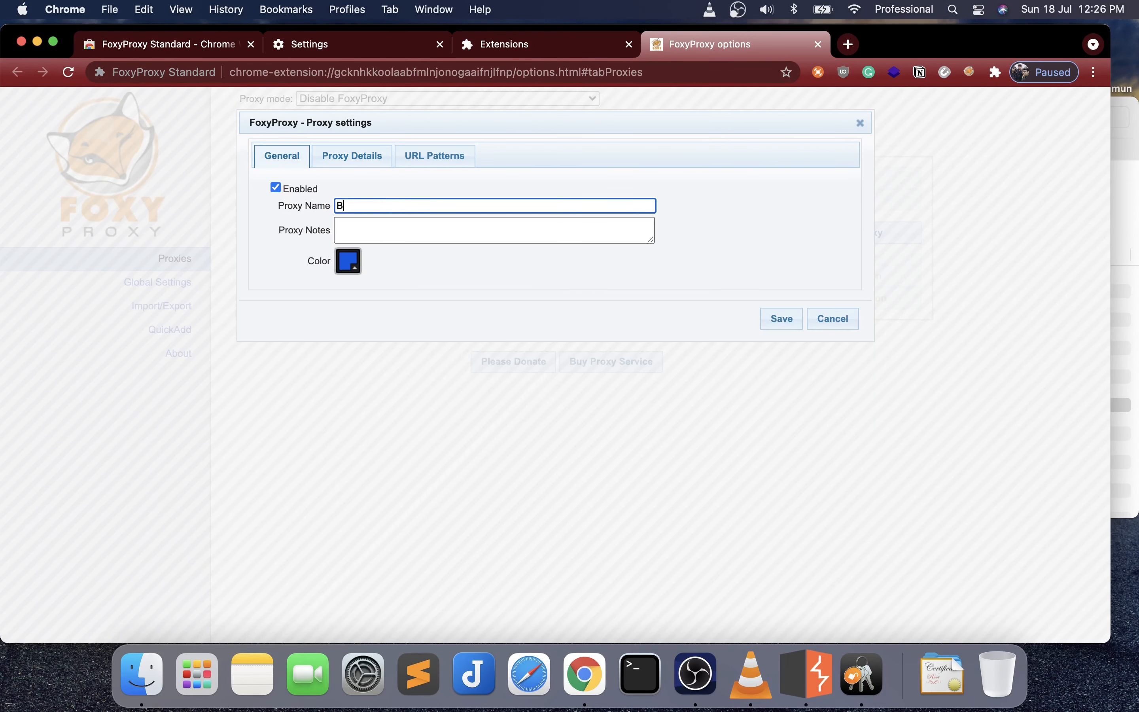
type("urp Suite Proxy")
left_click(782, 319)
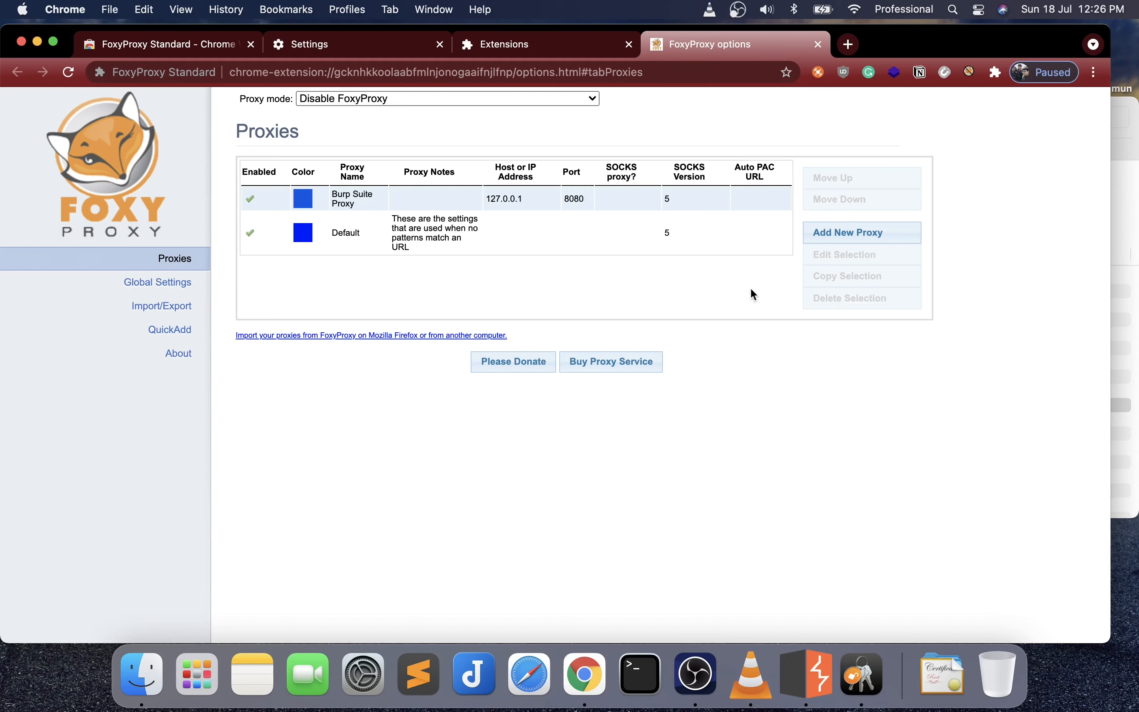
Close the FoxyProxy options, Extensions, Settings and Chrome Web Store pages, keeping only a new blank page open
left_click(820, 45)
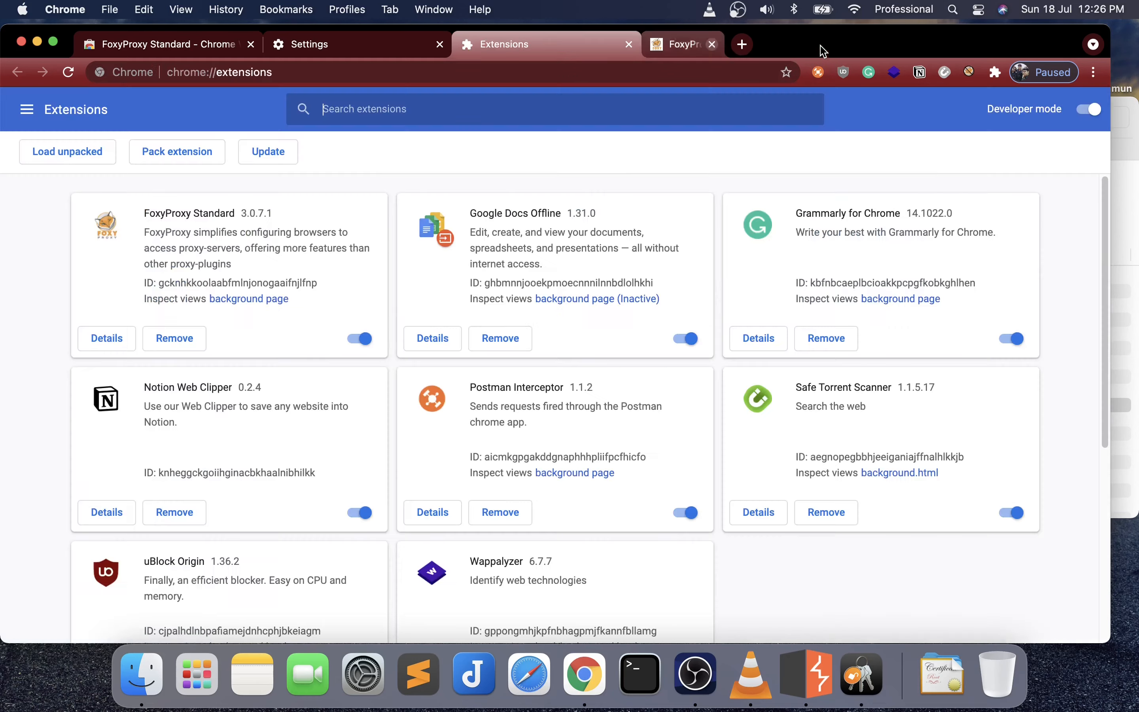
left_click(629, 45)
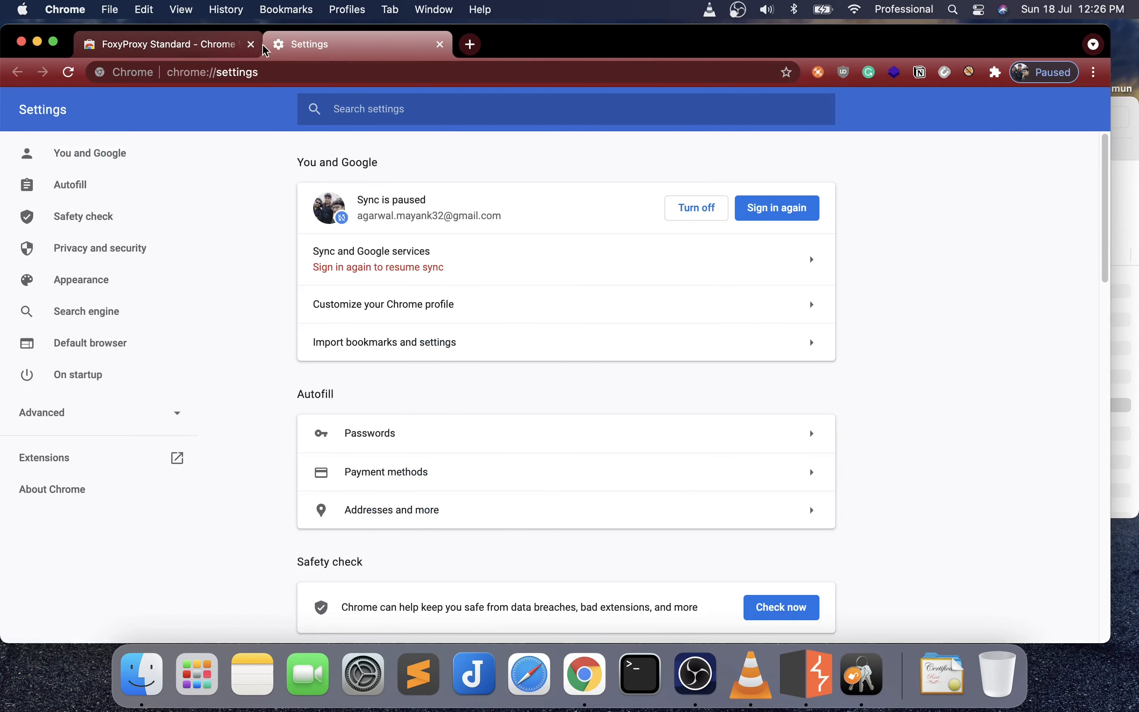
left_click(440, 45)
left_click(281, 44)
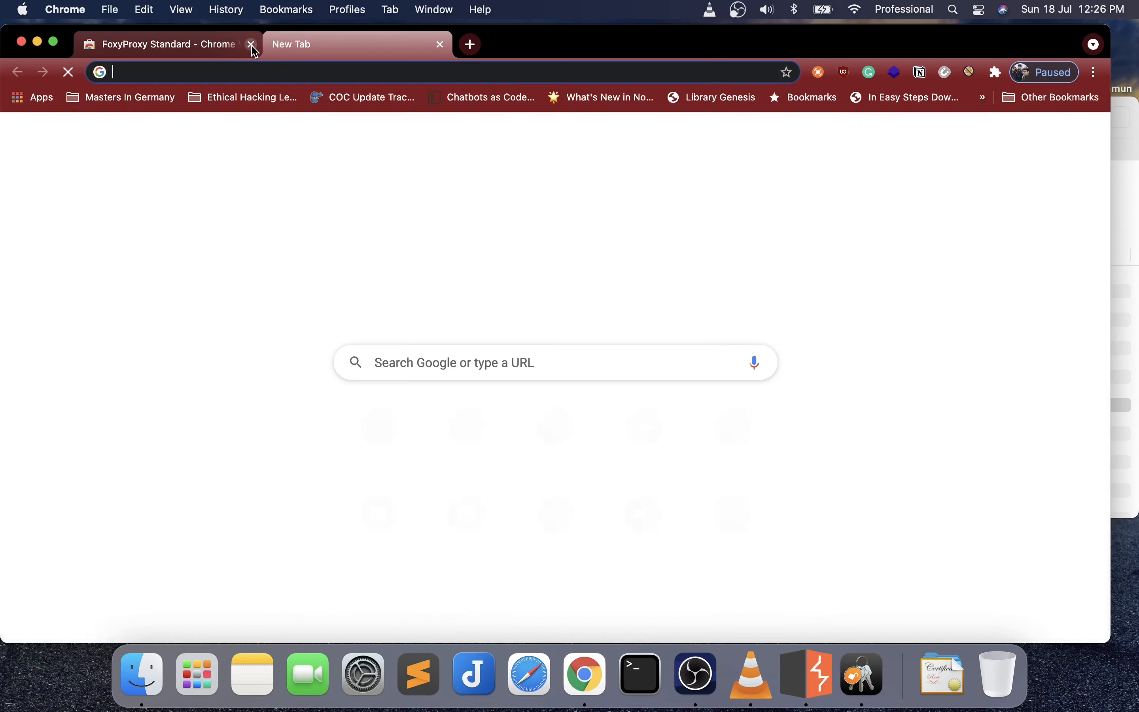
left_click(251, 44)
Load google.com with FoxyProxy still disabled and dismiss the business promotion on the page
left_click(255, 75)
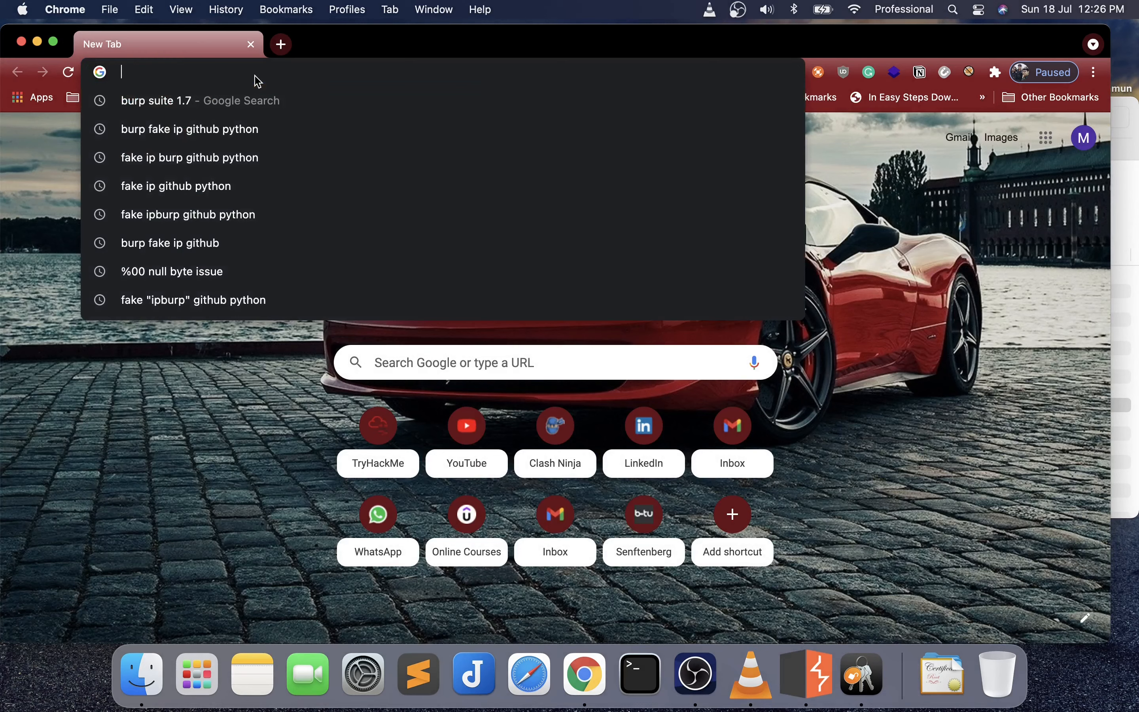
type("google")
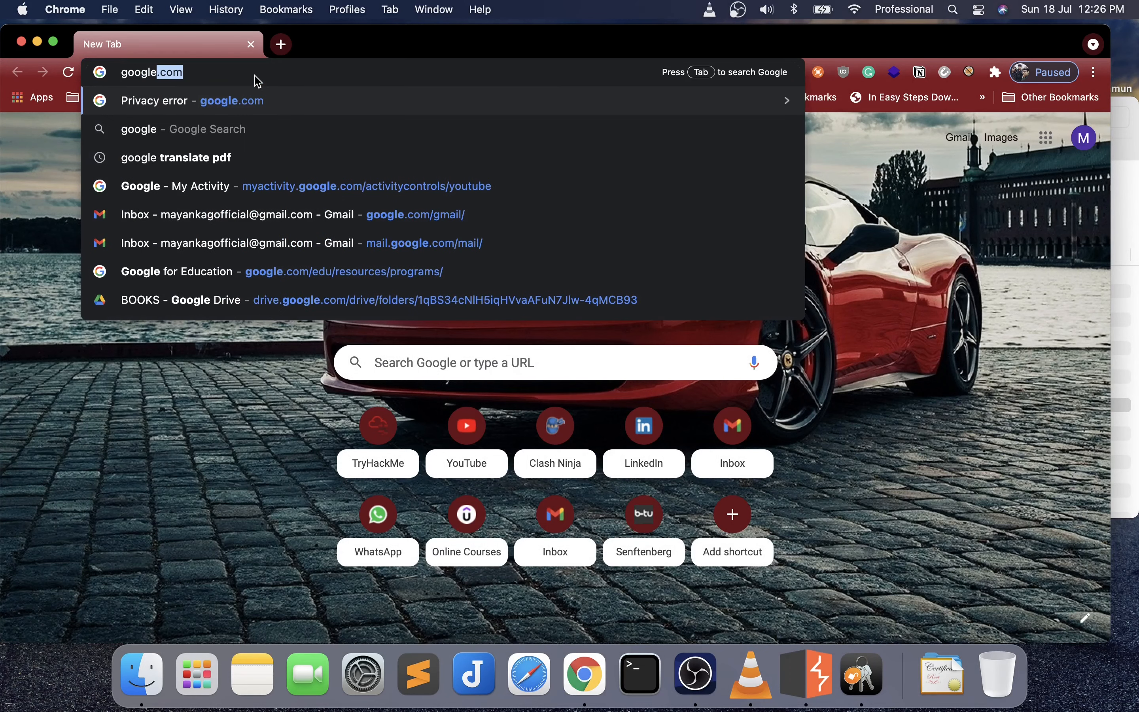
type(".com")
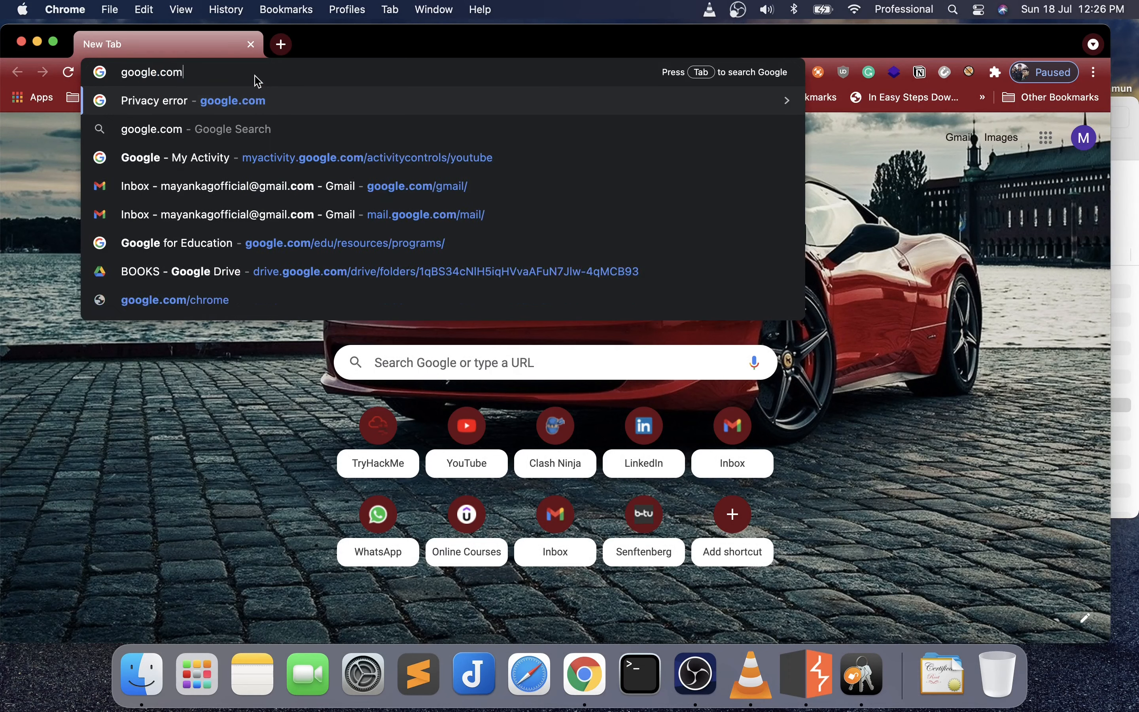
key("Return")
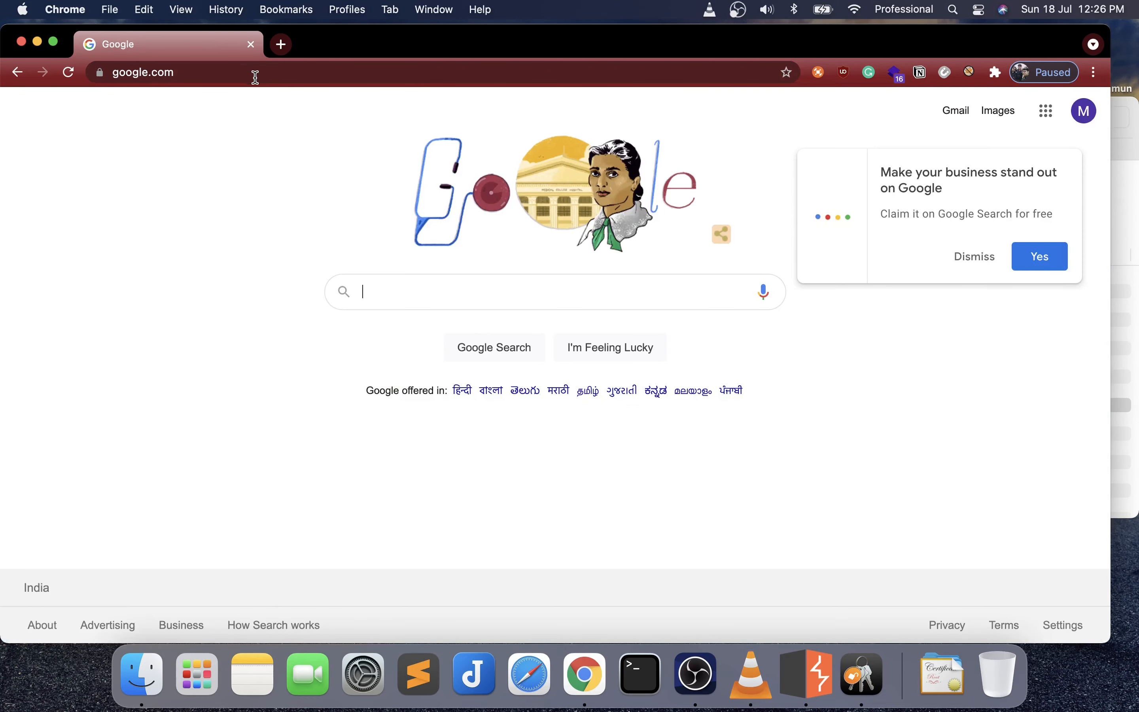
left_click(979, 259)
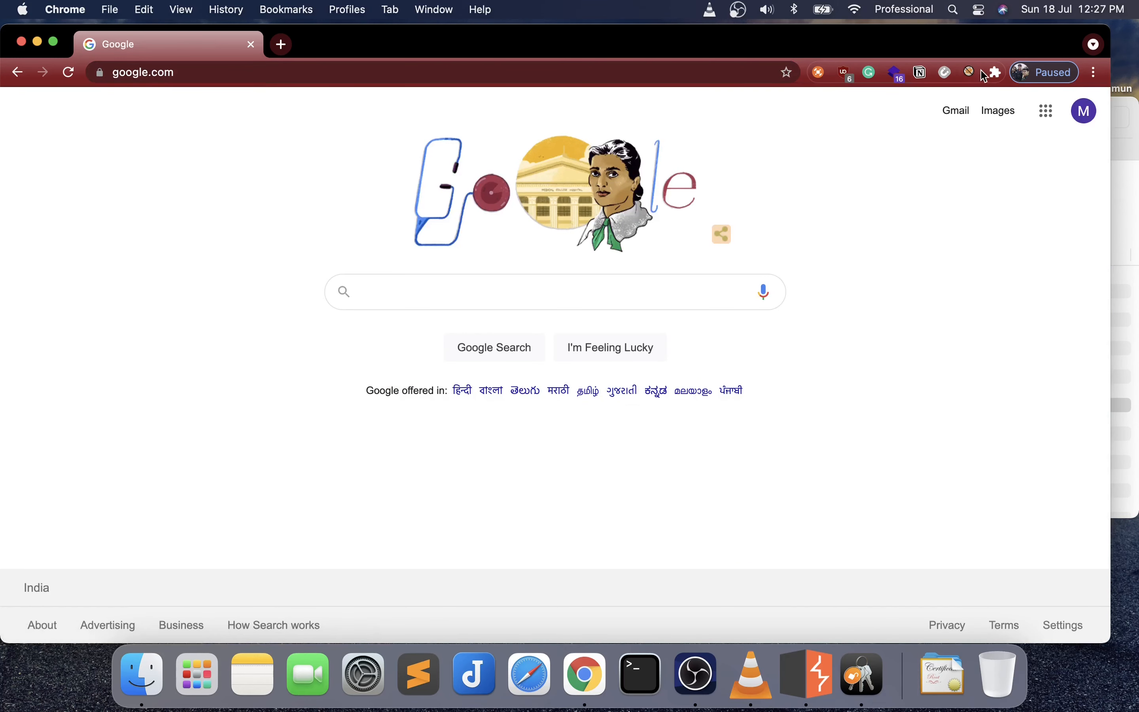
Set FoxyProxy to use Burp Suite Proxy for all URLs and load google.com again
left_click(971, 72)
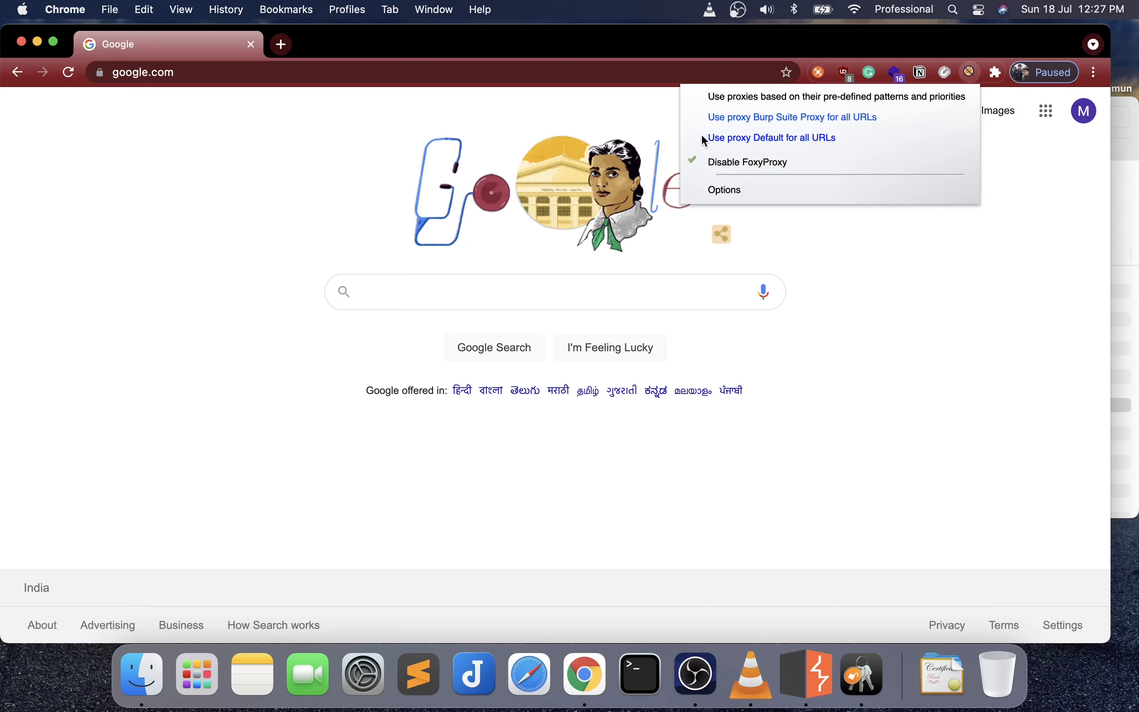
left_click(749, 130)
left_click(259, 75)
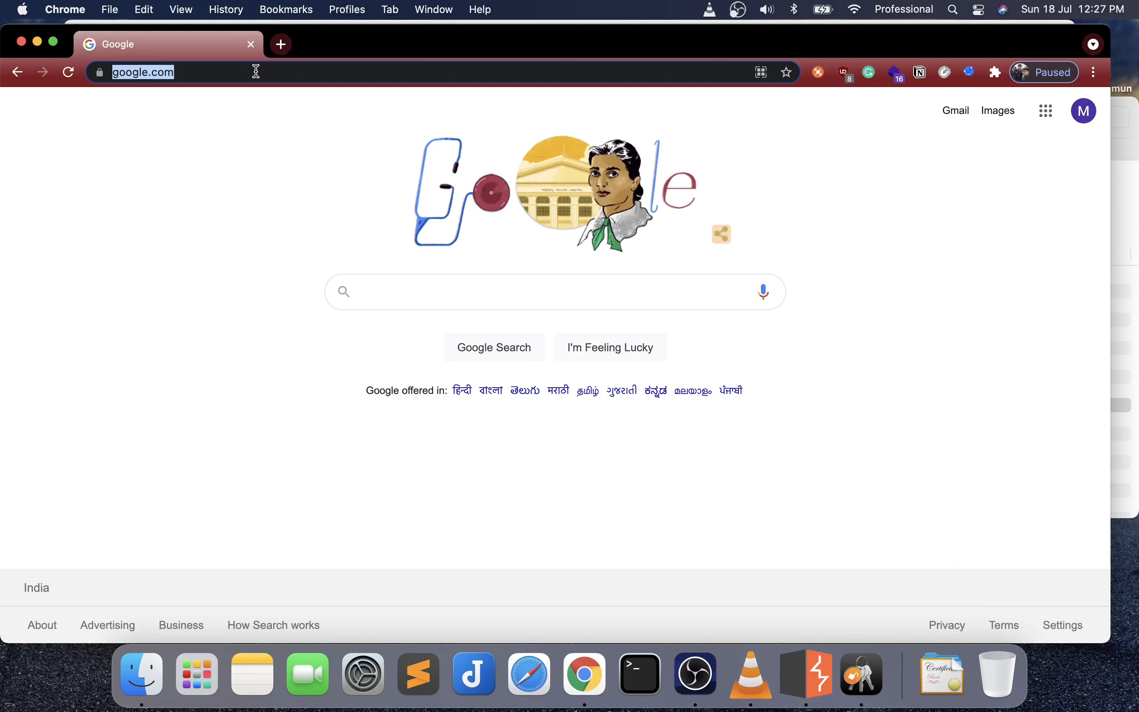
key("Return")
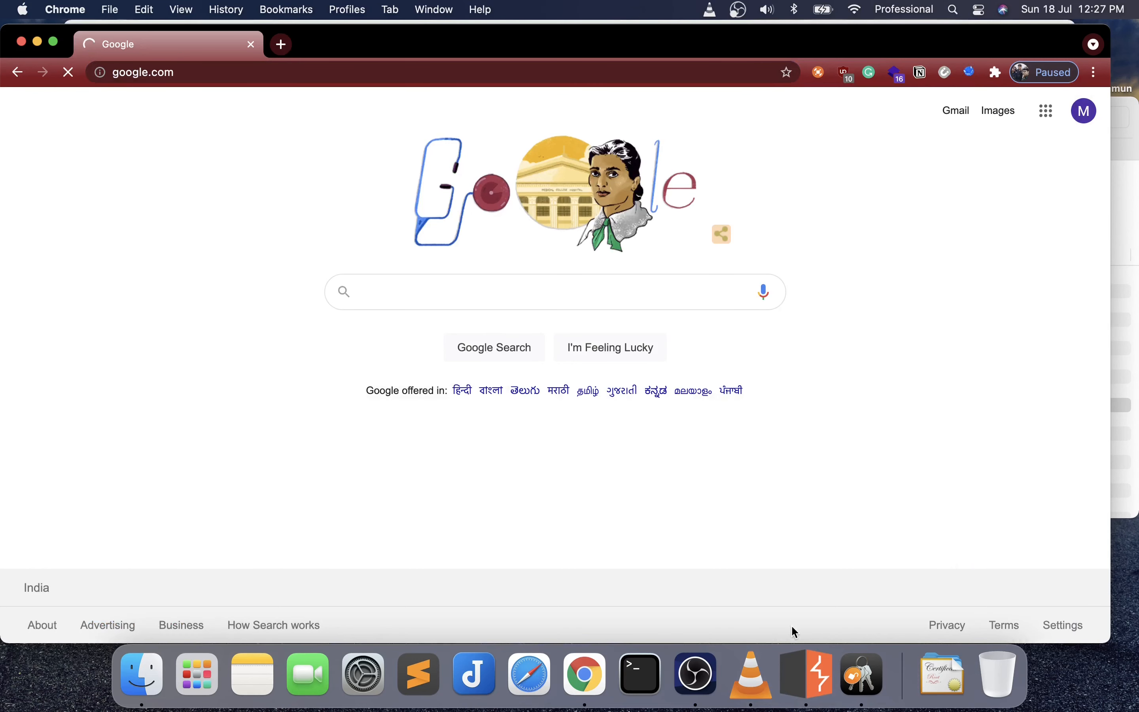
Switch to Burp Suite, view the intercepted Google request, turn interception off and return to Chrome
left_click(808, 676)
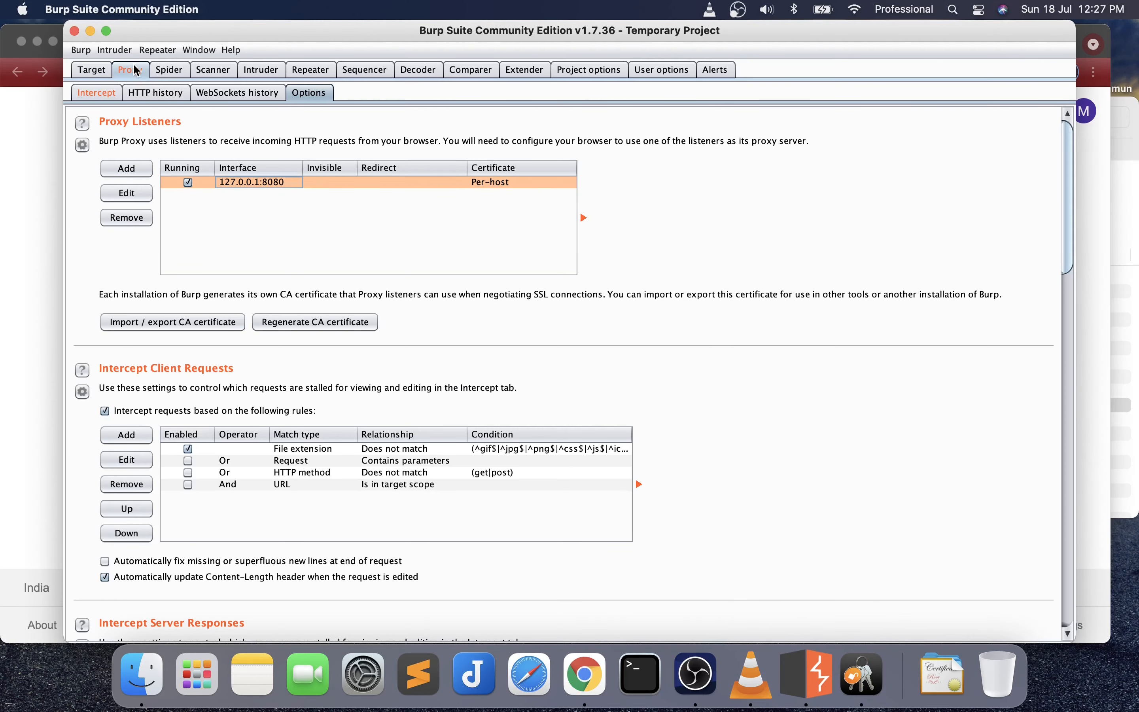
left_click(96, 93)
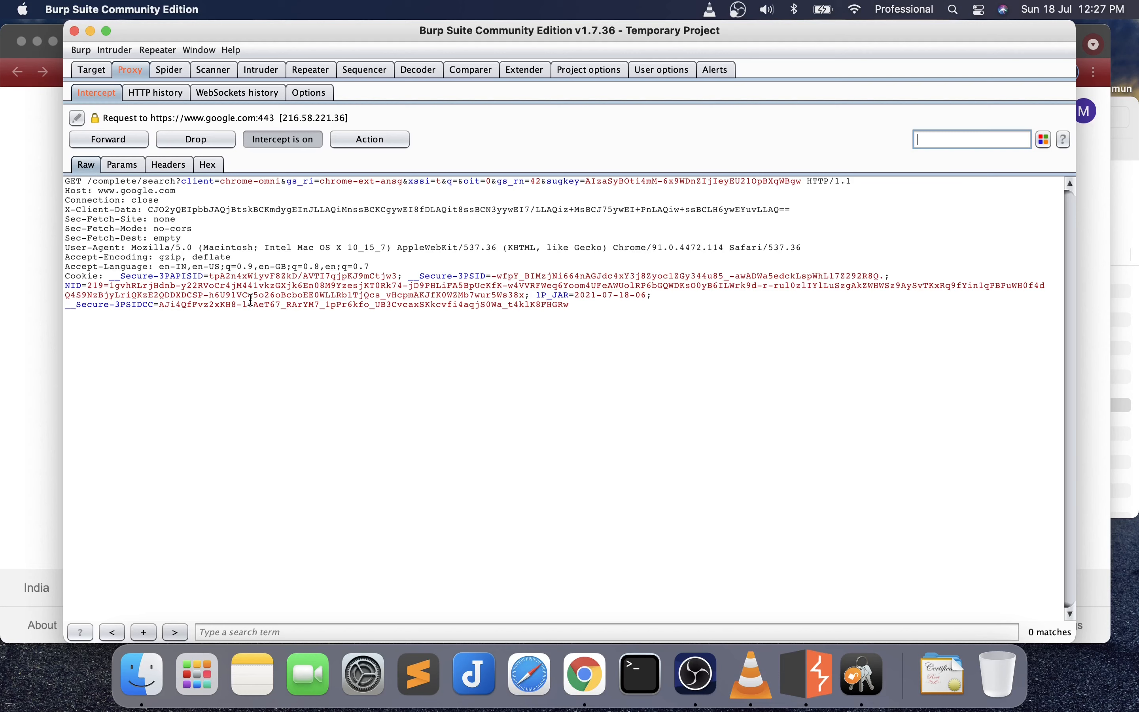
left_click(280, 140)
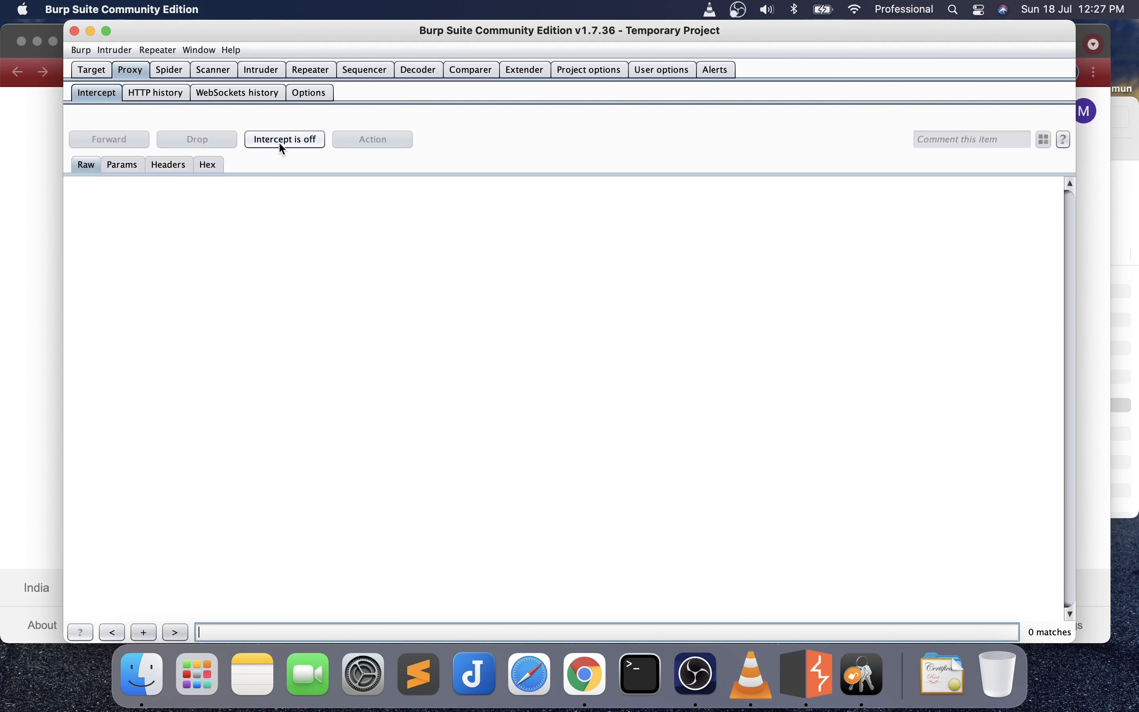
left_click(4, 238)
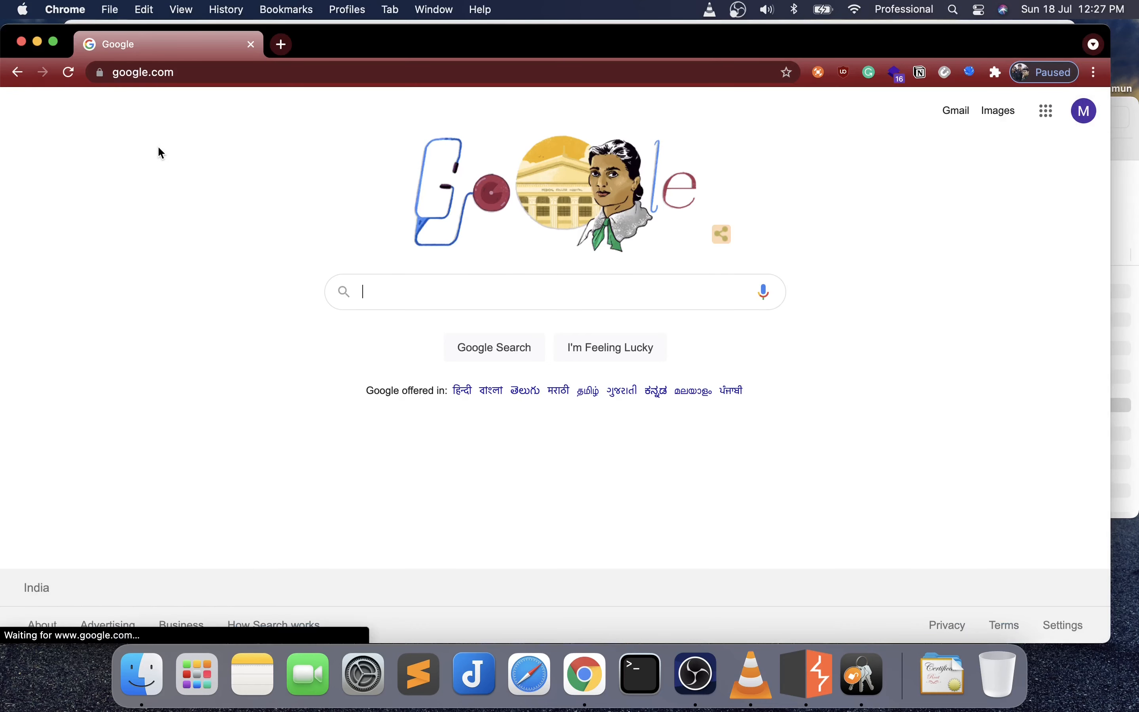